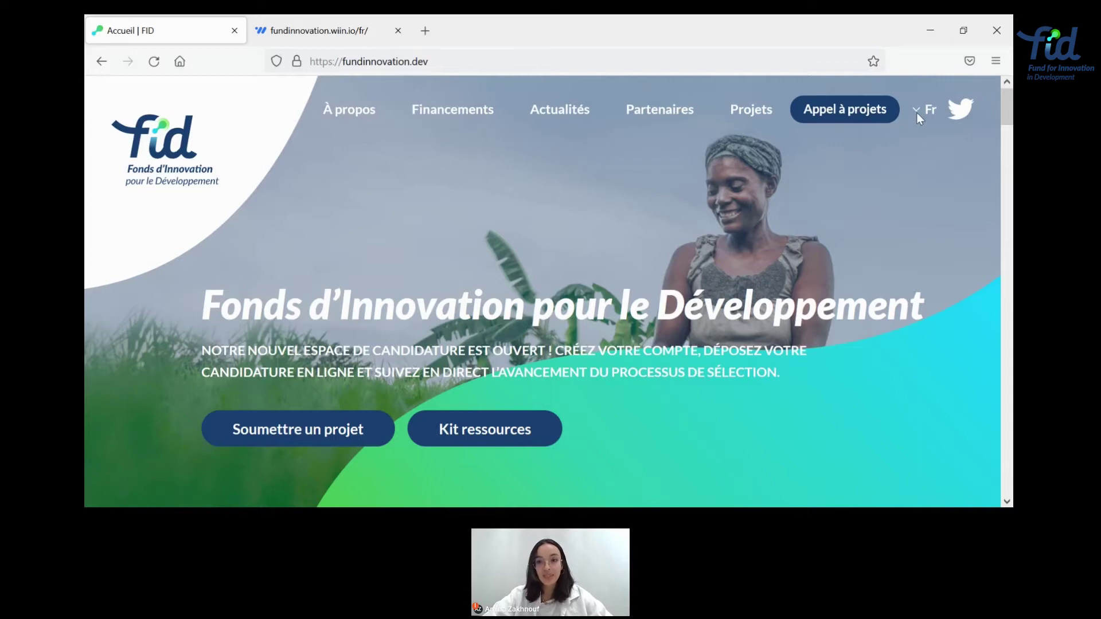
Step: Switch the FID website to English and read the Submit a project guide's requirements and resources
click(929, 163)
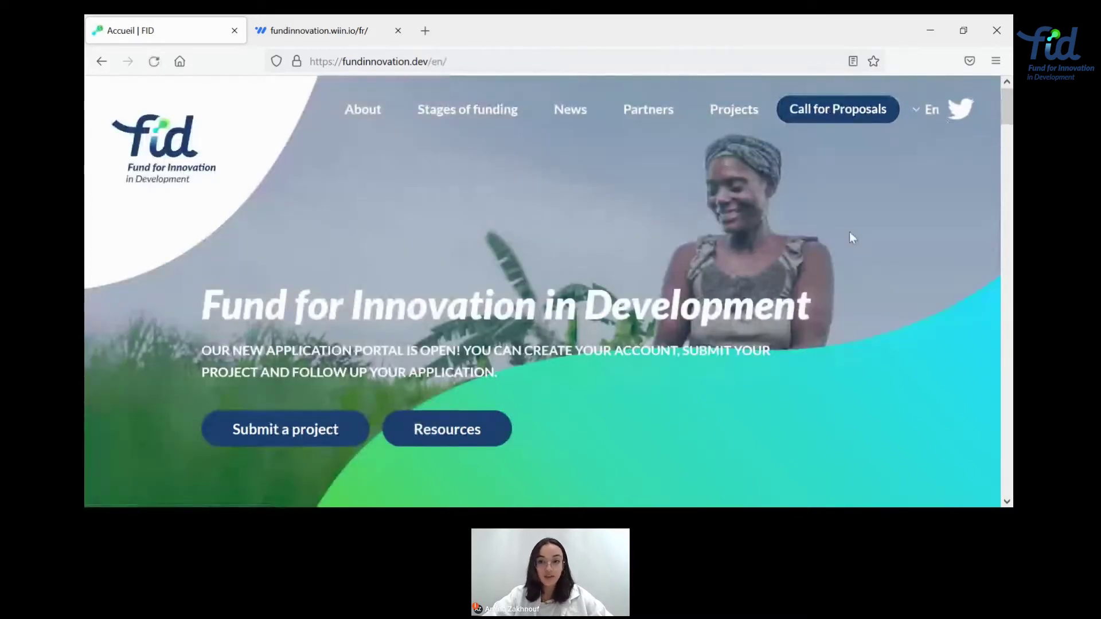
click(263, 439)
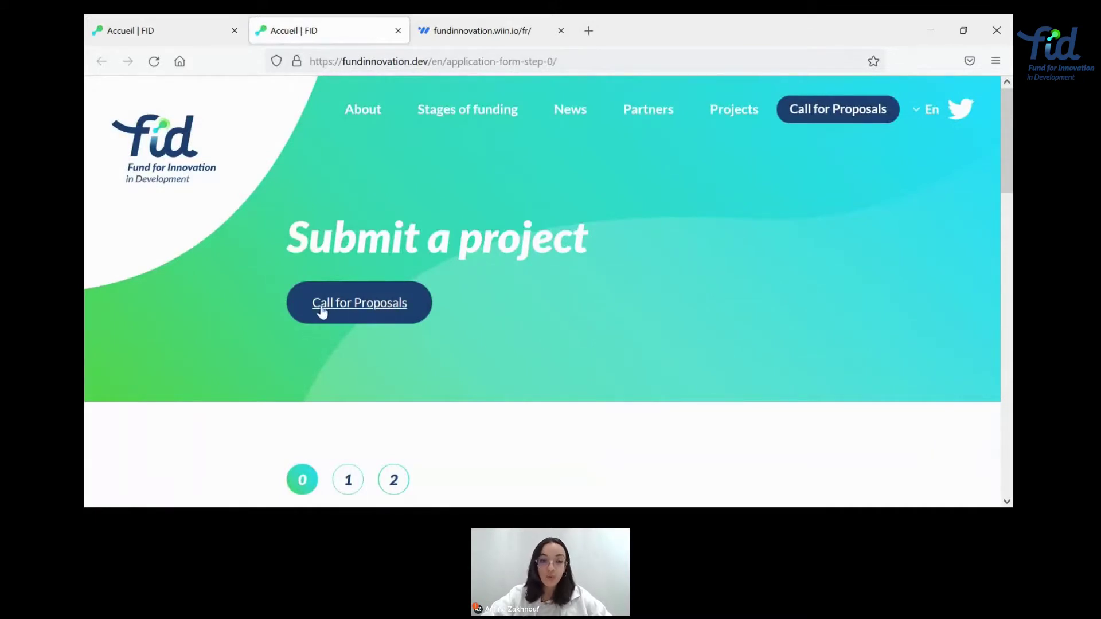
scroll(587, 335, down, 2)
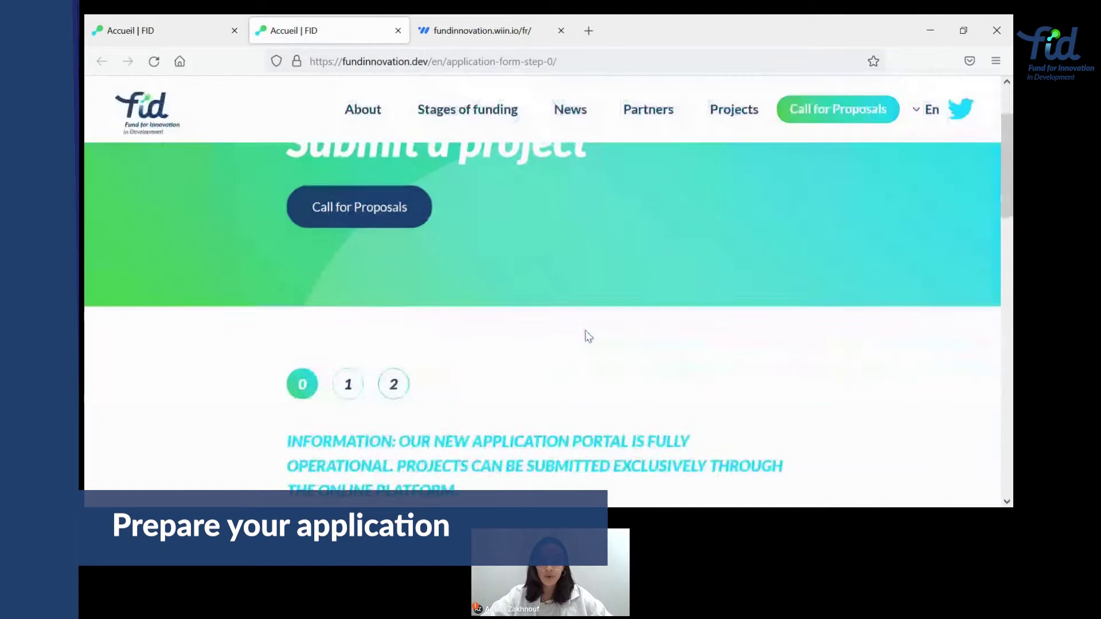
scroll(587, 334, down, 5)
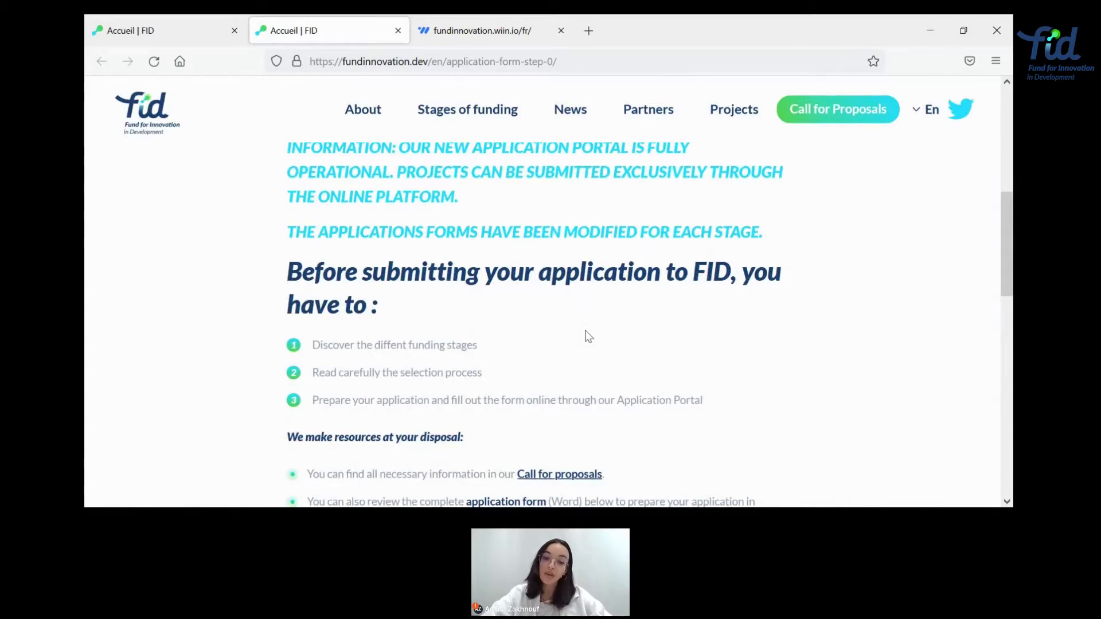
scroll(588, 336, down, 5)
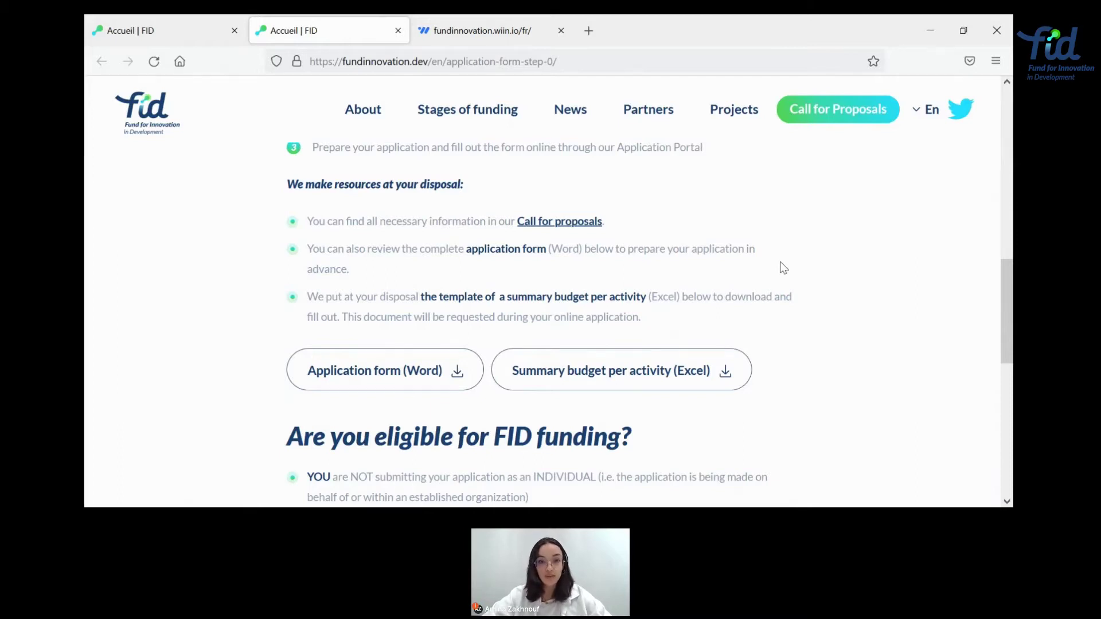
scroll(783, 267, down, 4)
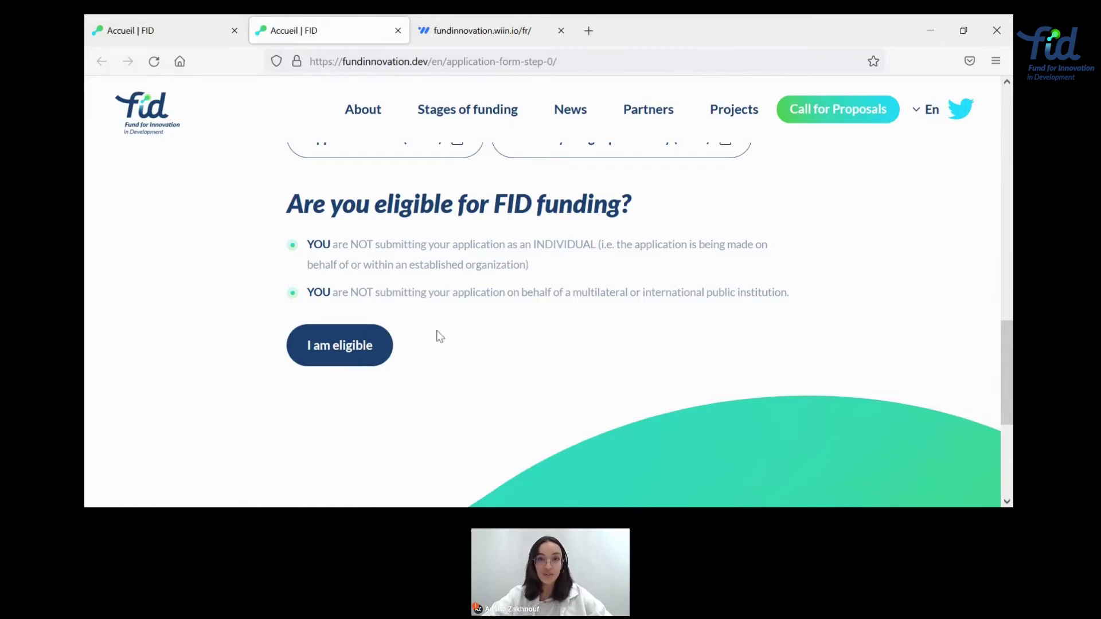
Step: Confirm eligibility and read the funding stages: Prepare, Stages 1–3, Transforming Public Policy
click(349, 350)
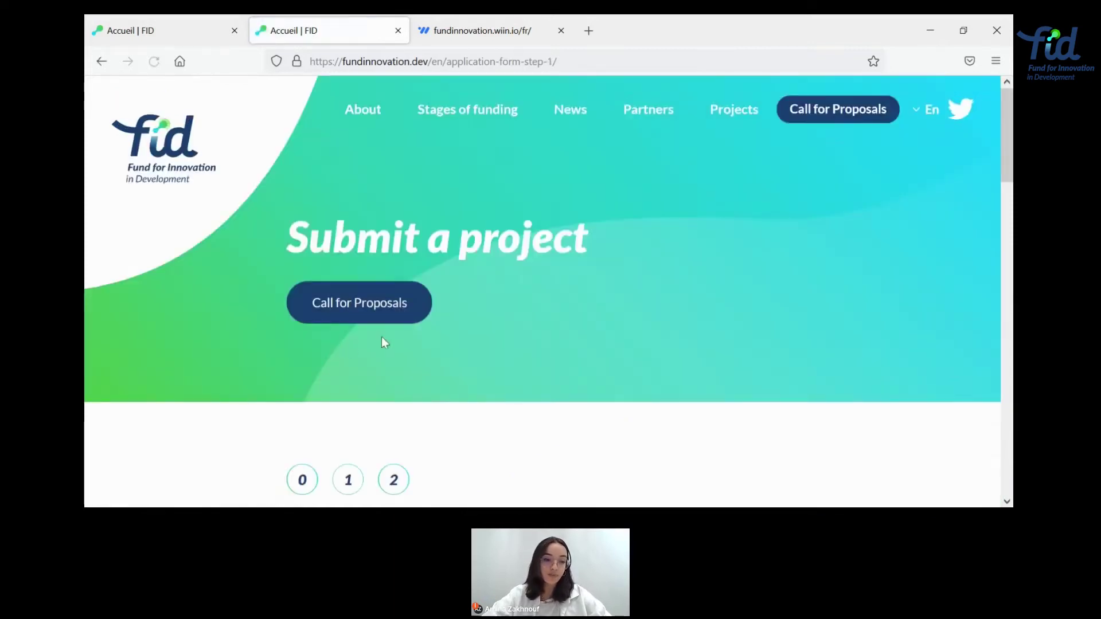
scroll(657, 352, down, 5)
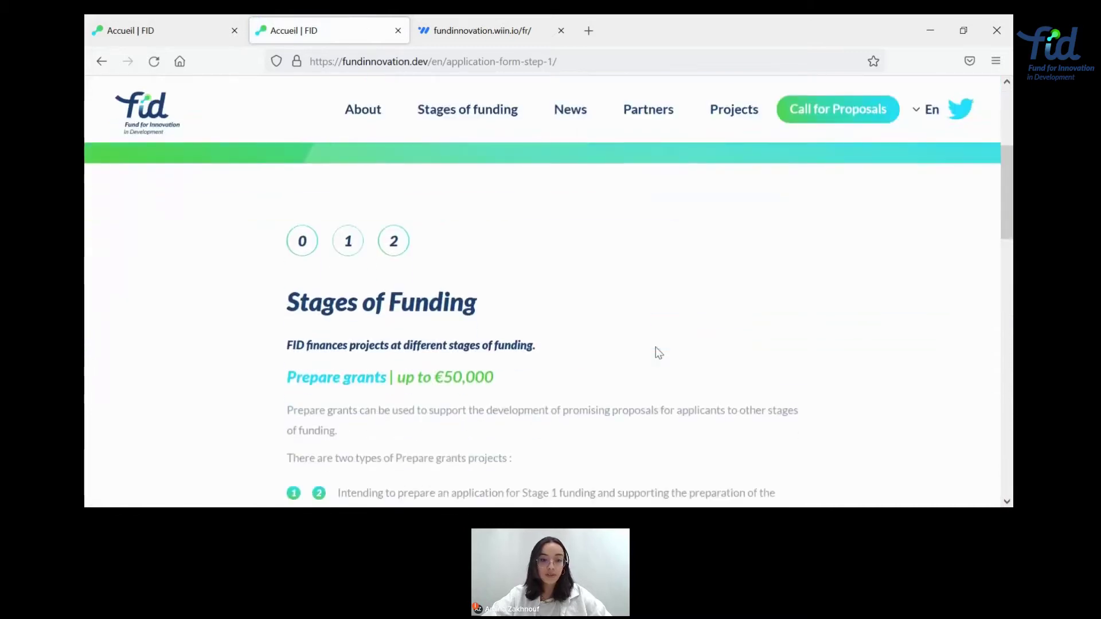
scroll(656, 347, down, 1)
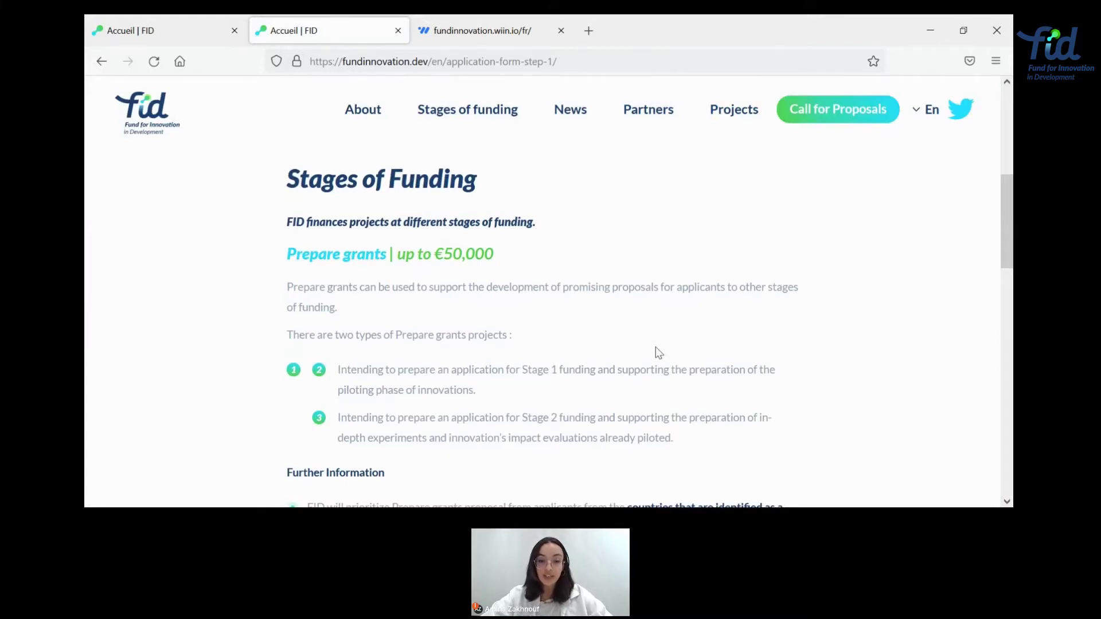
scroll(658, 352, down, 3)
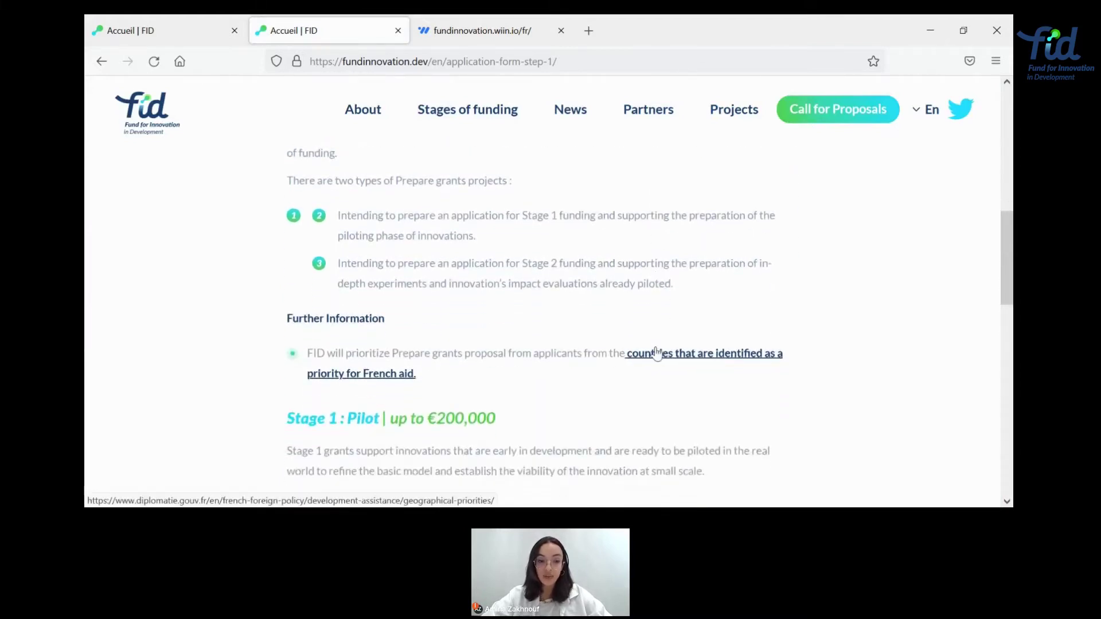
scroll(656, 352, down, 3)
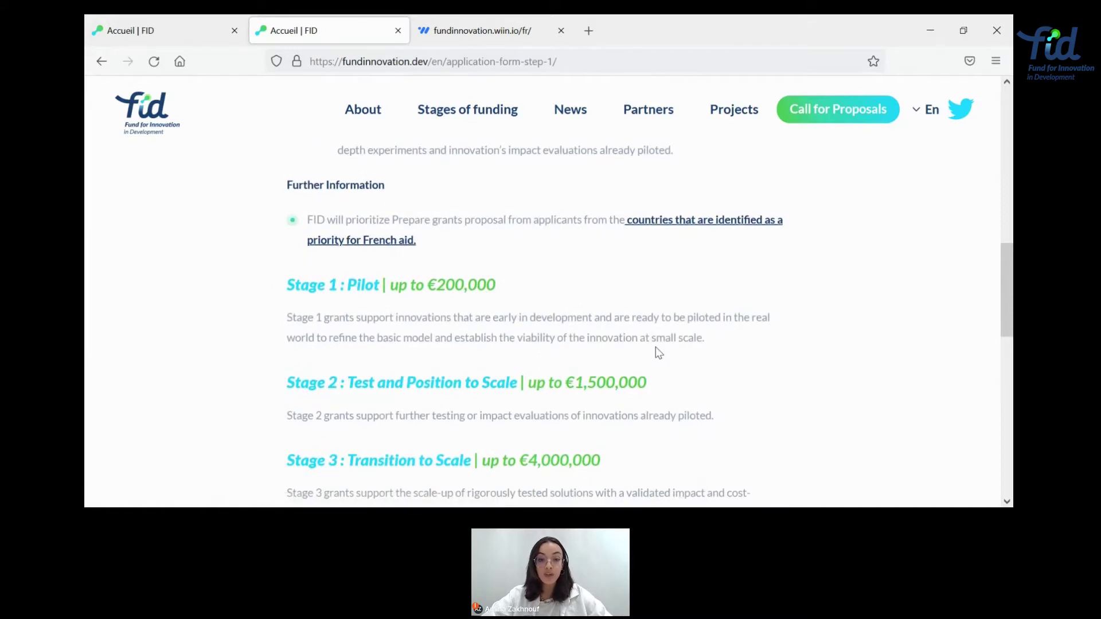
scroll(658, 352, down, 6)
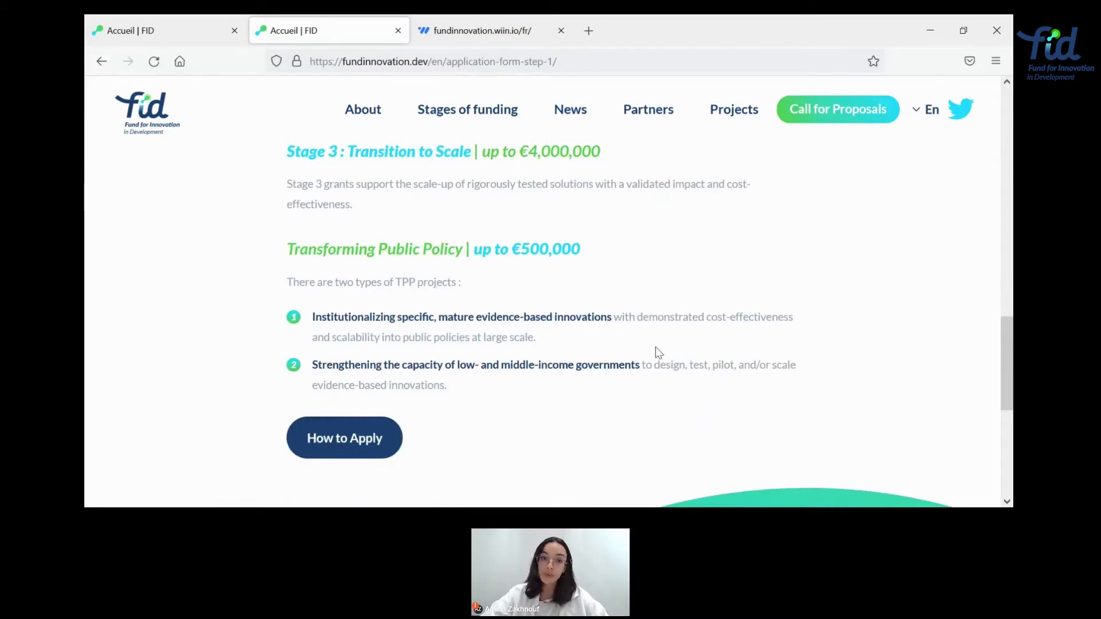
scroll(658, 352, down, 1)
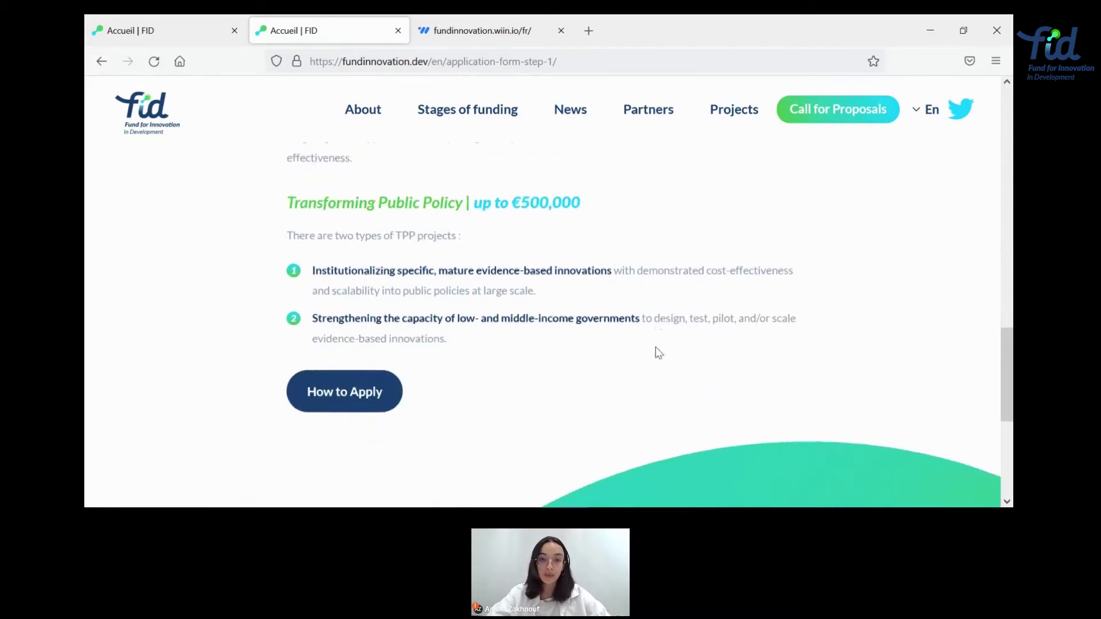
click(364, 390)
scroll(589, 368, down, 6)
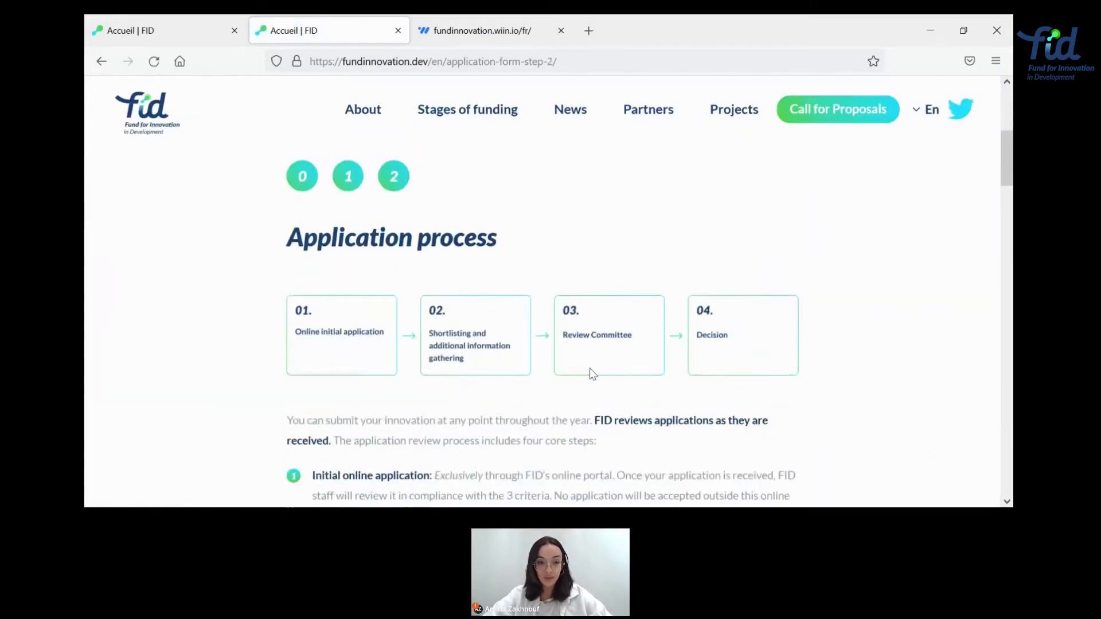
scroll(591, 368, down, 1)
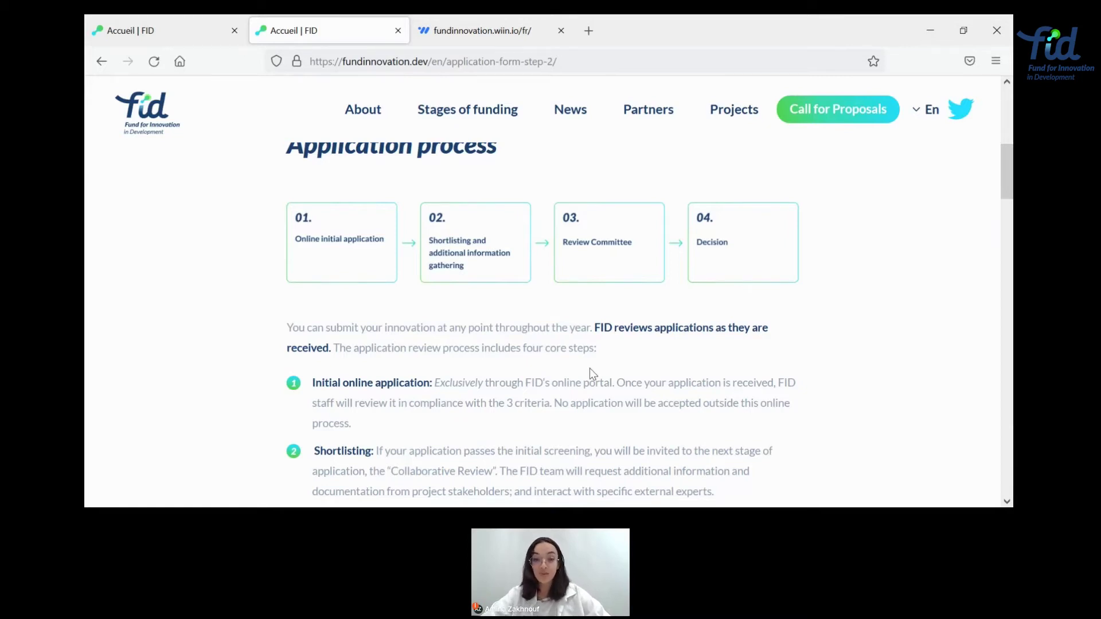
scroll(591, 369, down, 3)
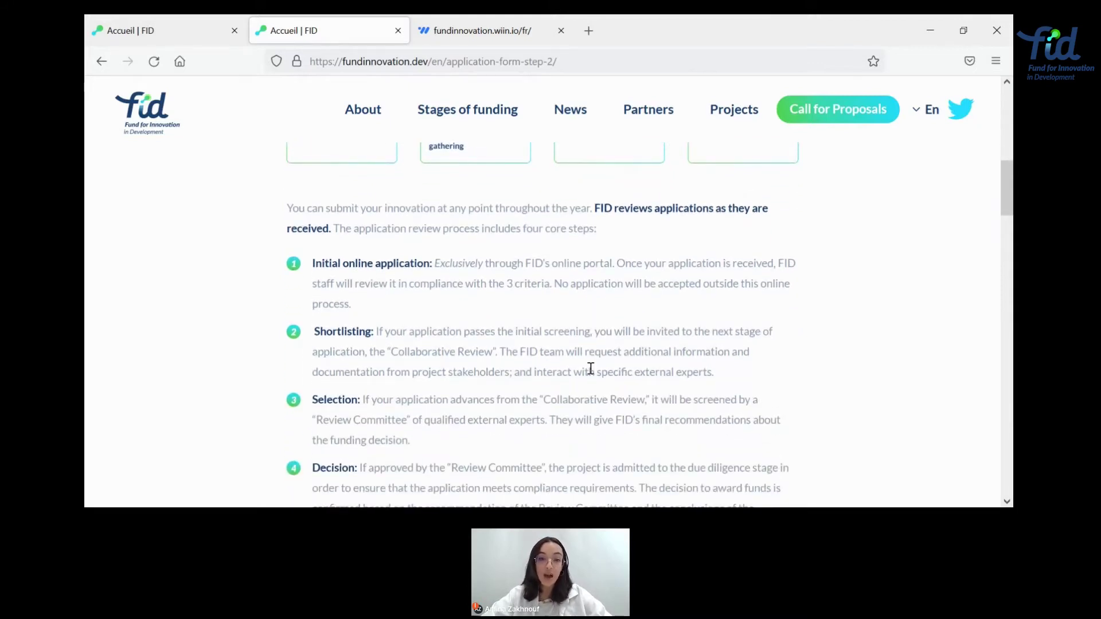
scroll(590, 368, down, 5)
scroll(590, 370, down, 5)
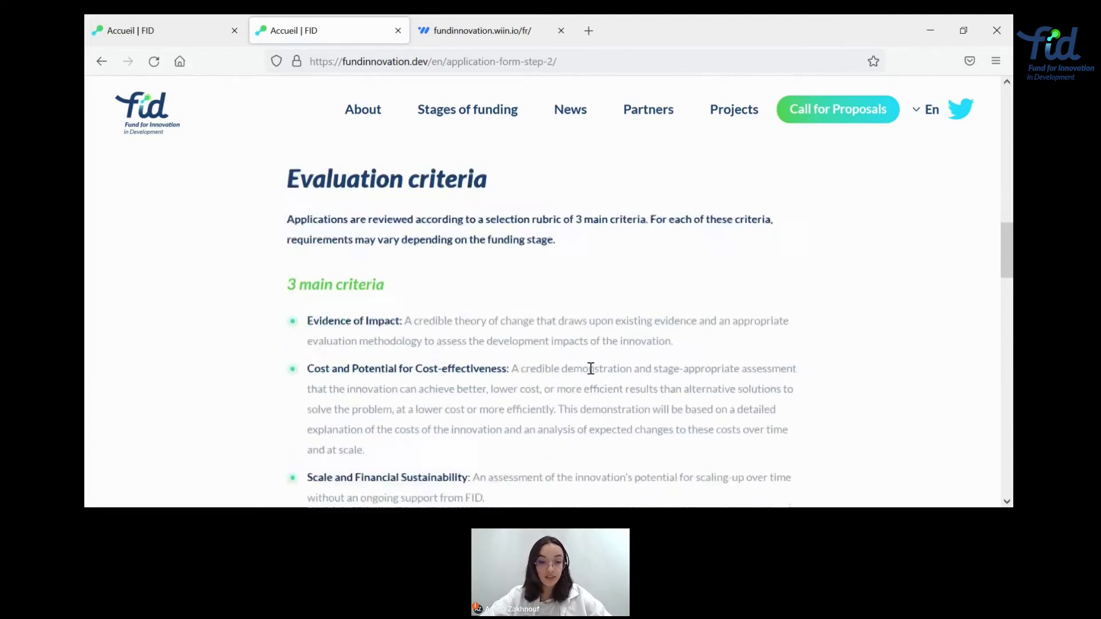
scroll(591, 374, up, 2)
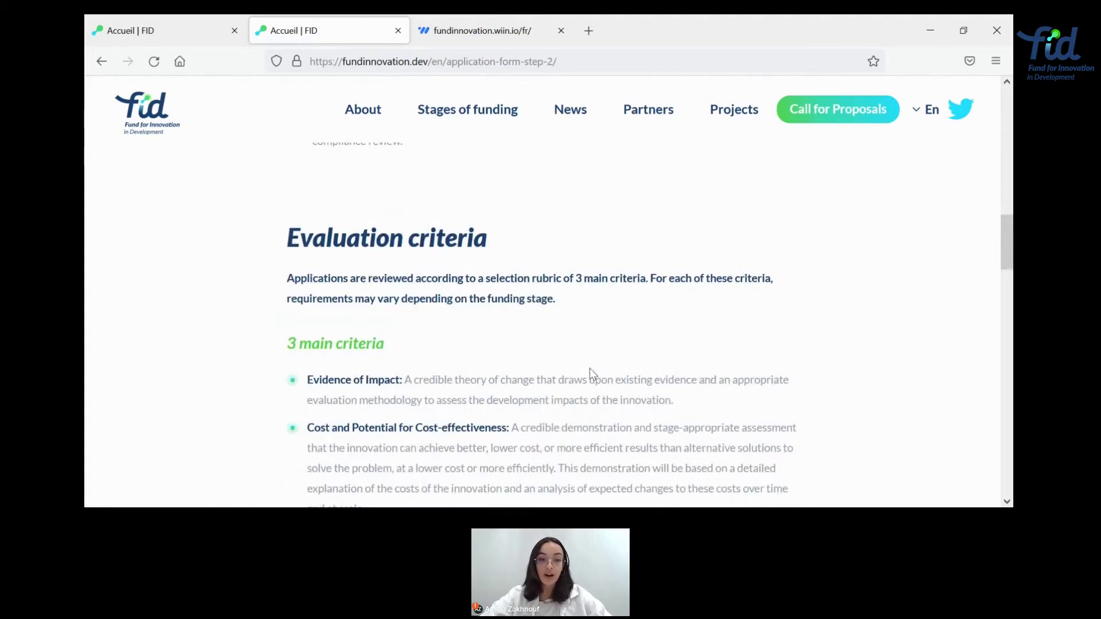
scroll(589, 368, down, 3)
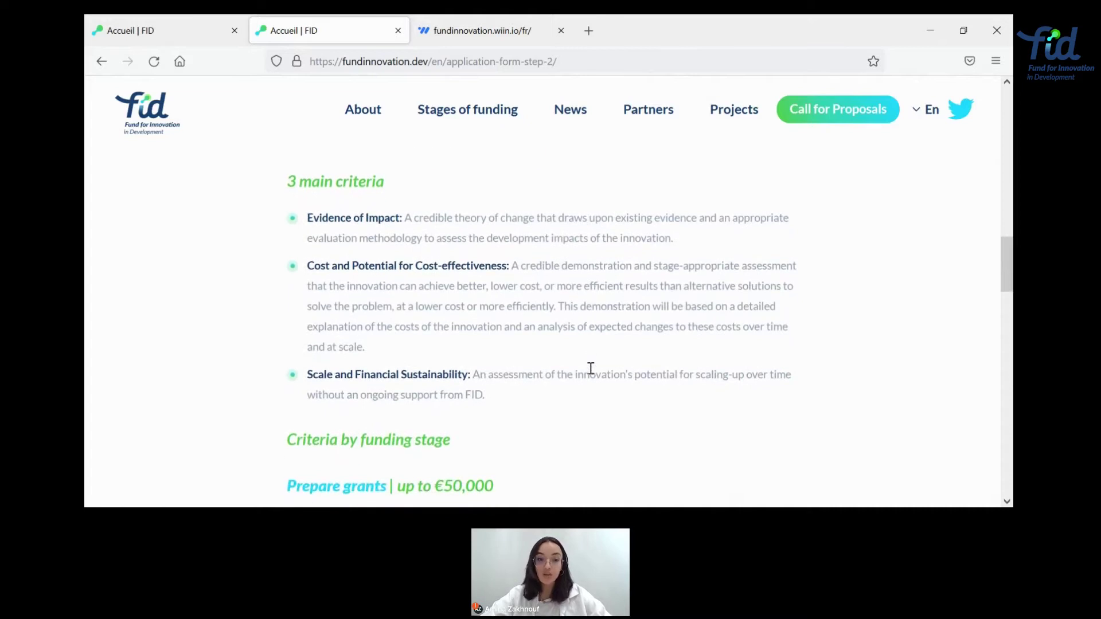
scroll(590, 368, down, 3)
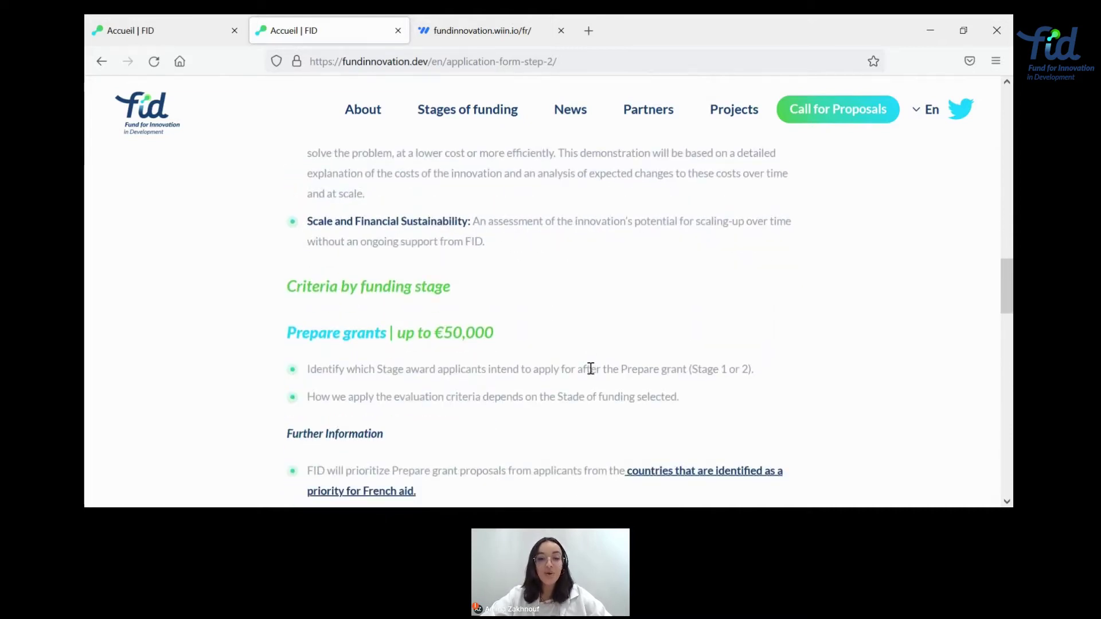
scroll(591, 368, down, 2)
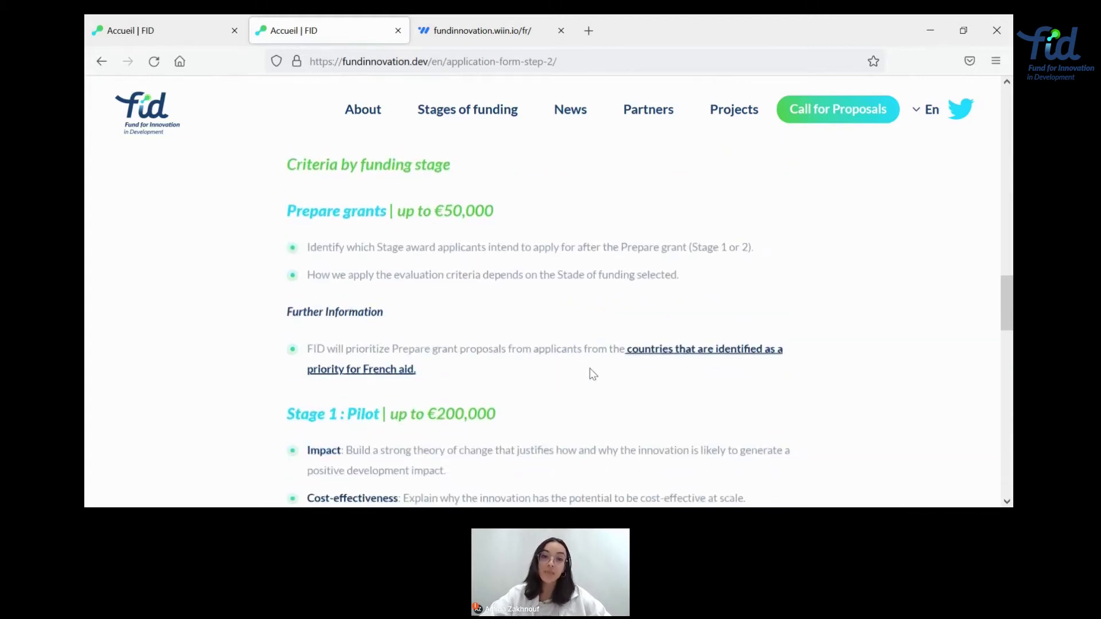
scroll(590, 370, down, 8)
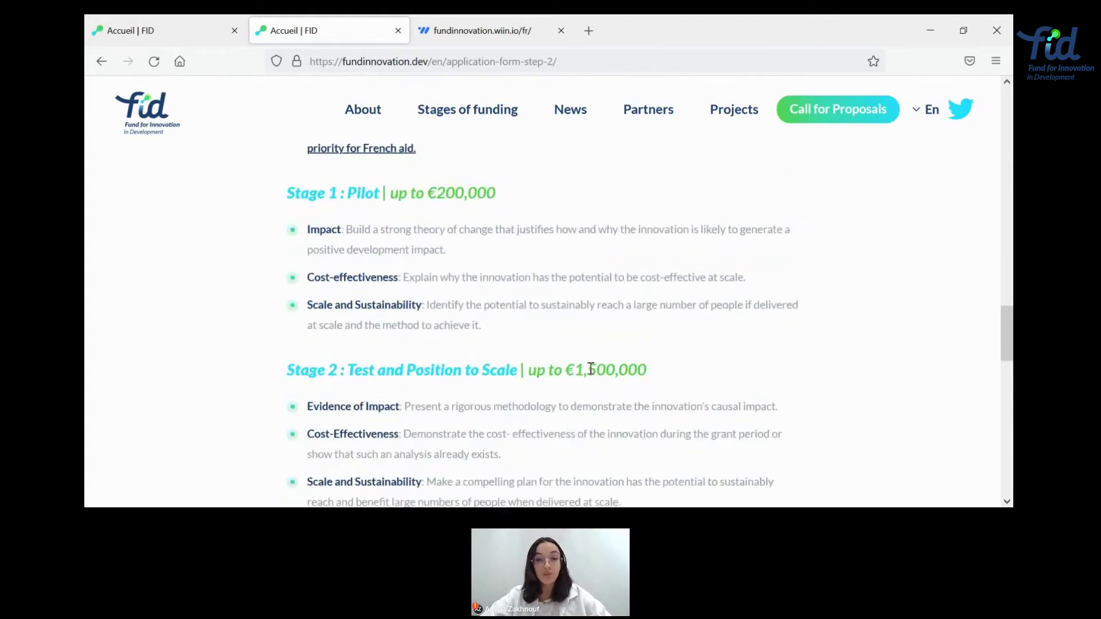
scroll(591, 368, down, 2)
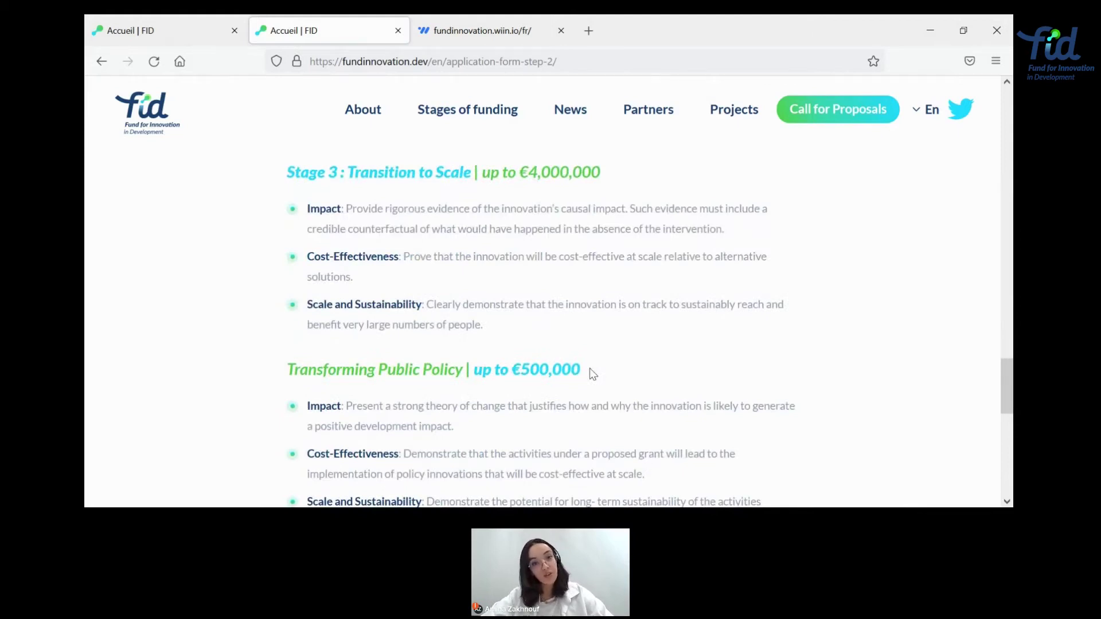
scroll(593, 374, down, 5)
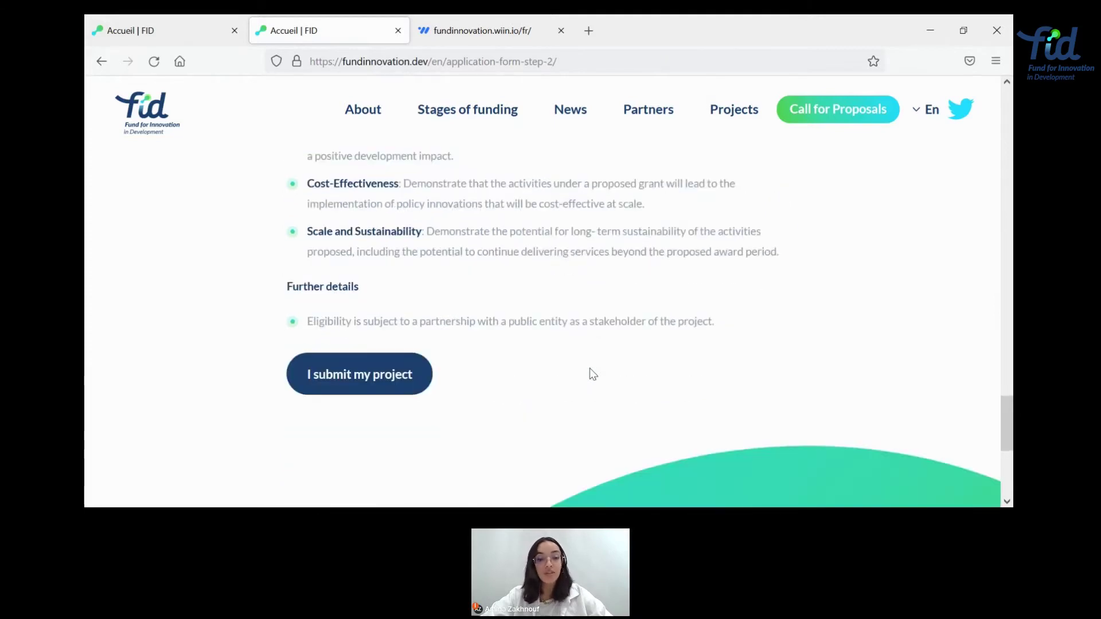
Step: Open the FID application portal and choose the Candidates area to sign in
click(382, 381)
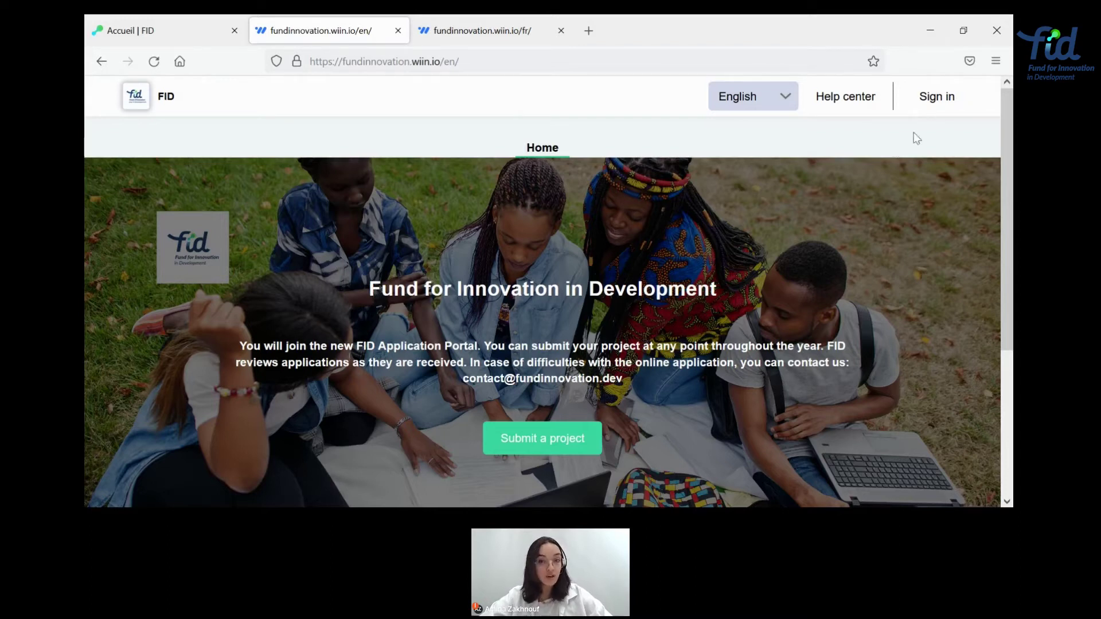
click(950, 100)
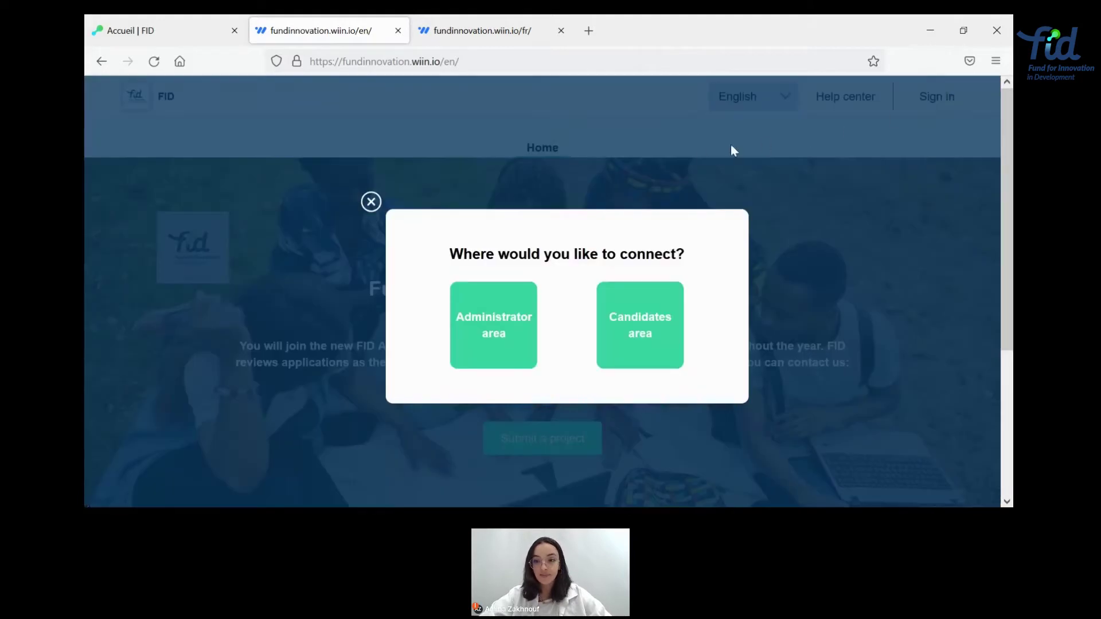
click(623, 315)
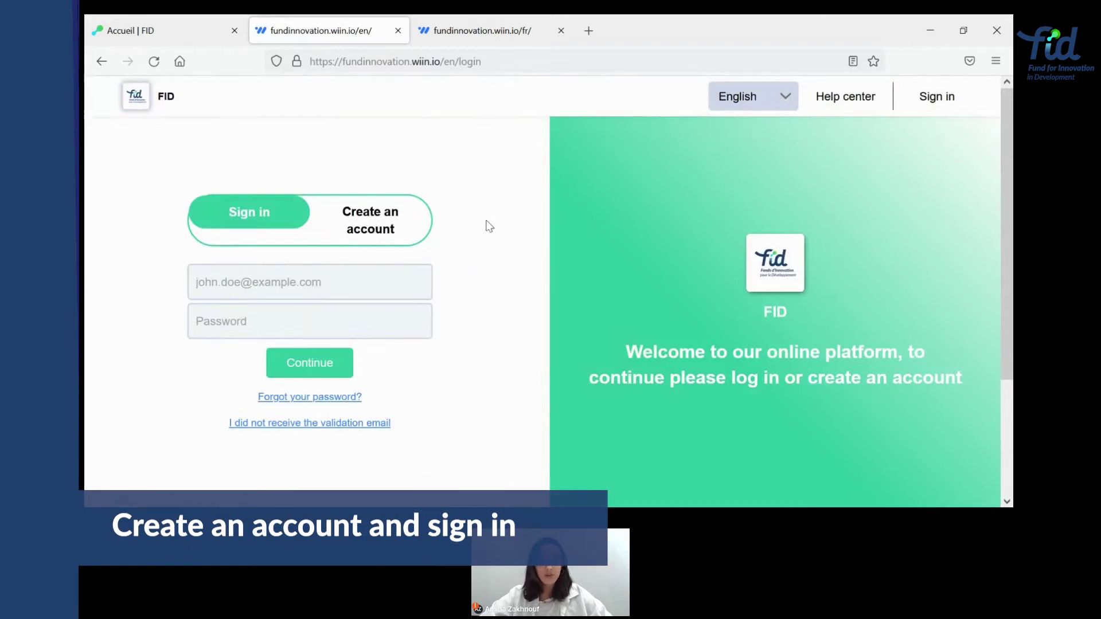
Step: Log in to the candidate account with the account email and password
click(377, 229)
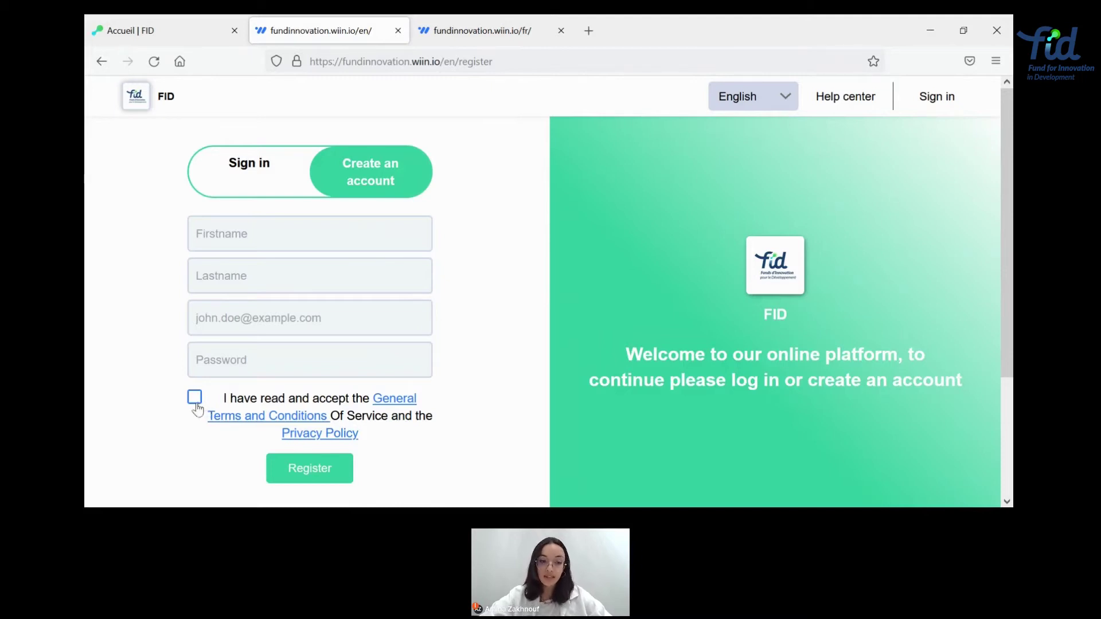
click(296, 182)
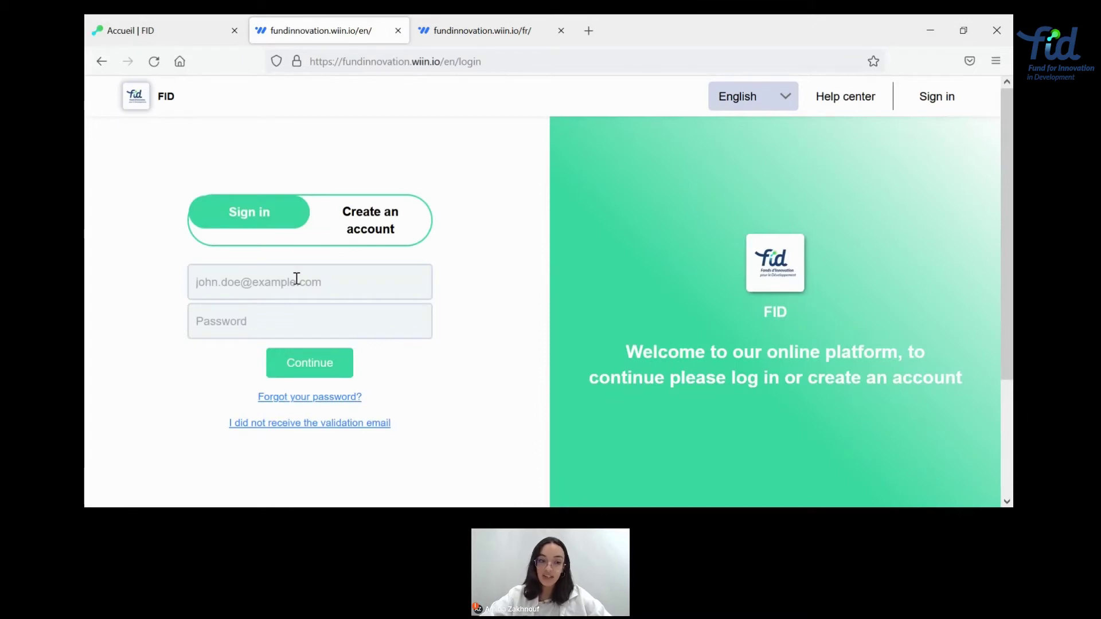
click(224, 326)
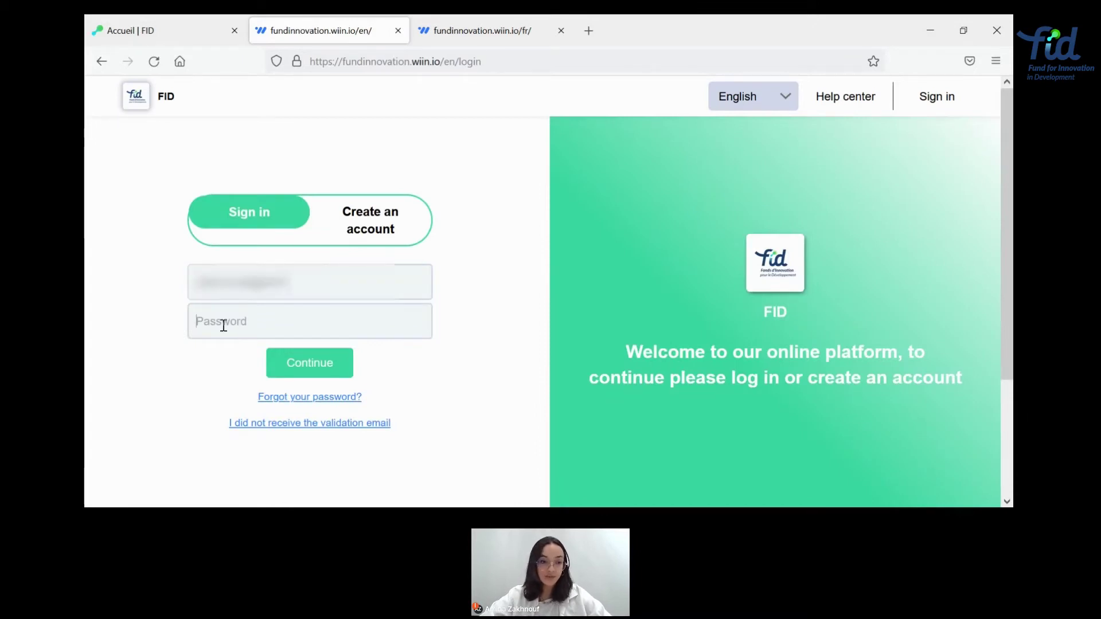
text(••••••••••)
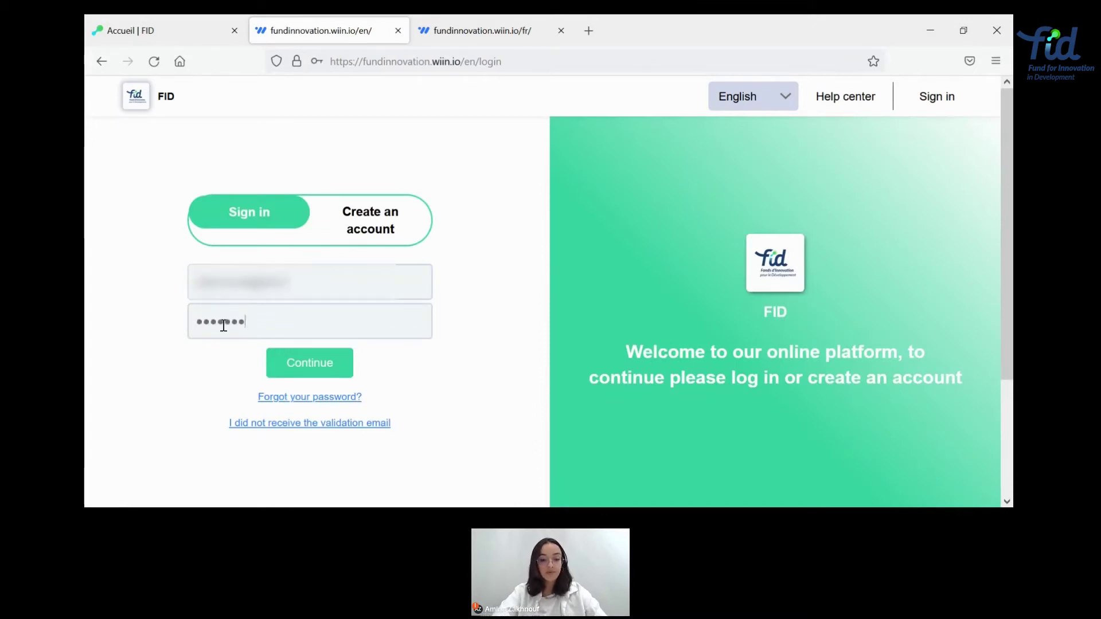
text(•)
key(Return)
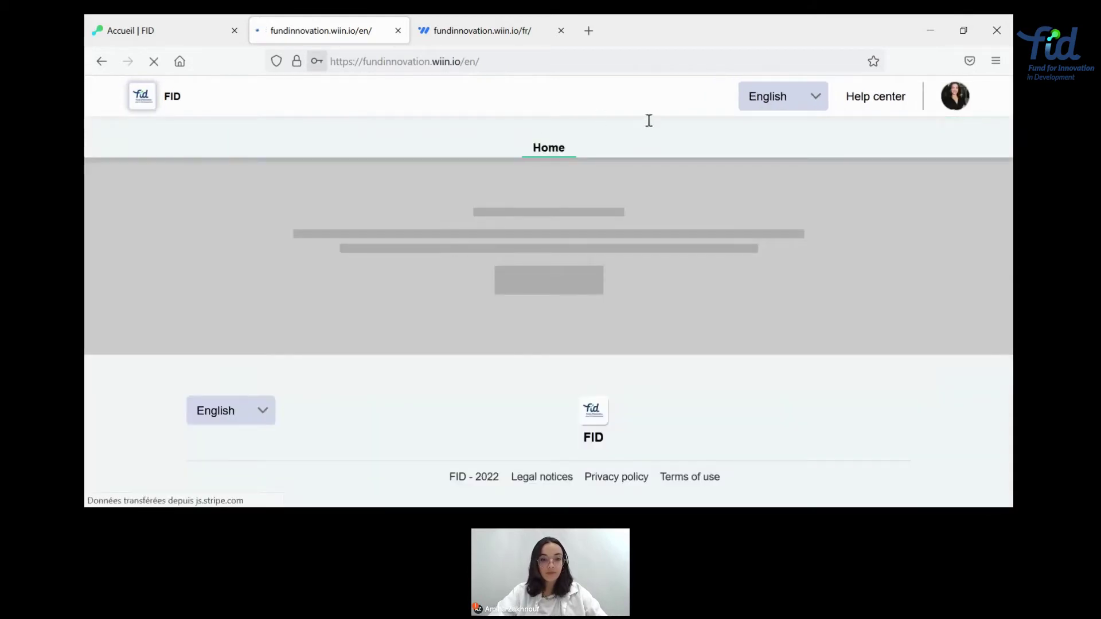
Step: Open My profile from the avatar menu and review the profile details
scroll(801, 288, down, 3)
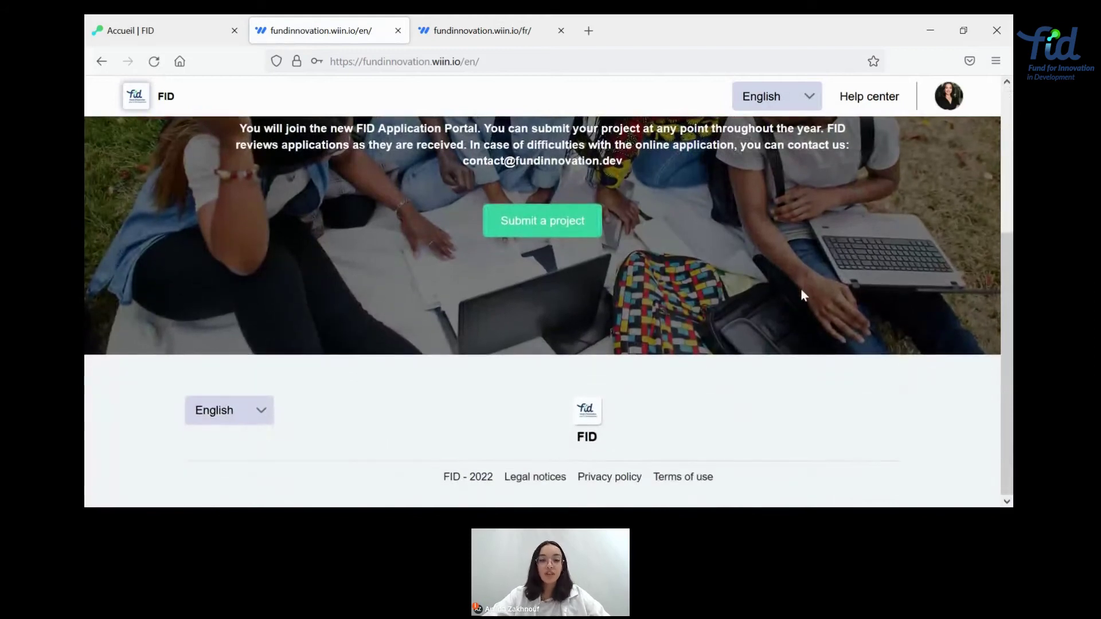
scroll(799, 292, up, 5)
click(948, 95)
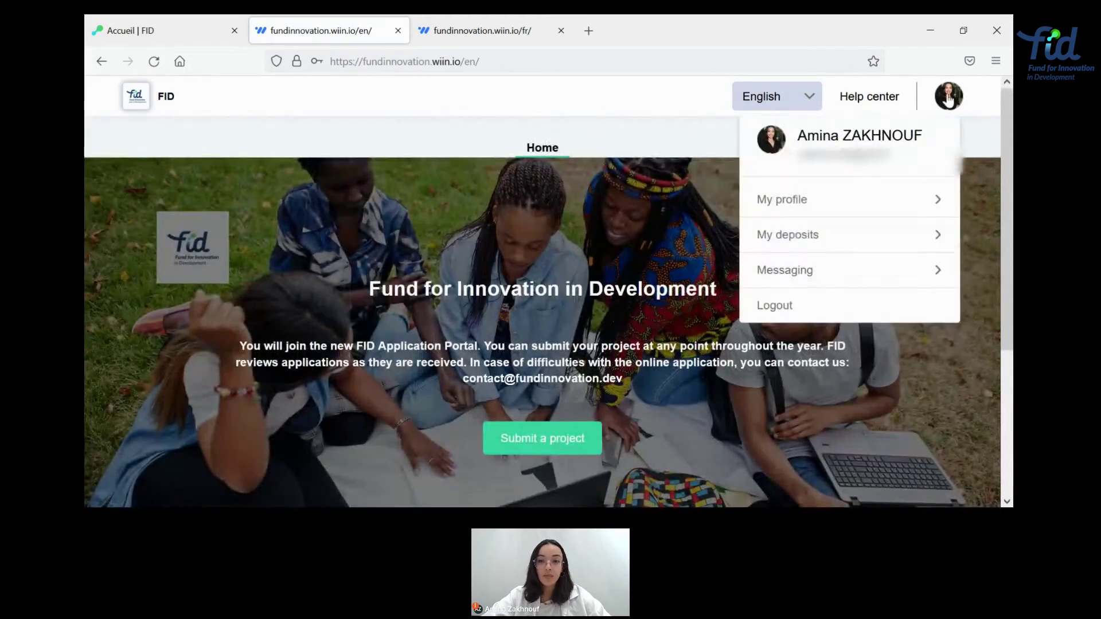
click(833, 199)
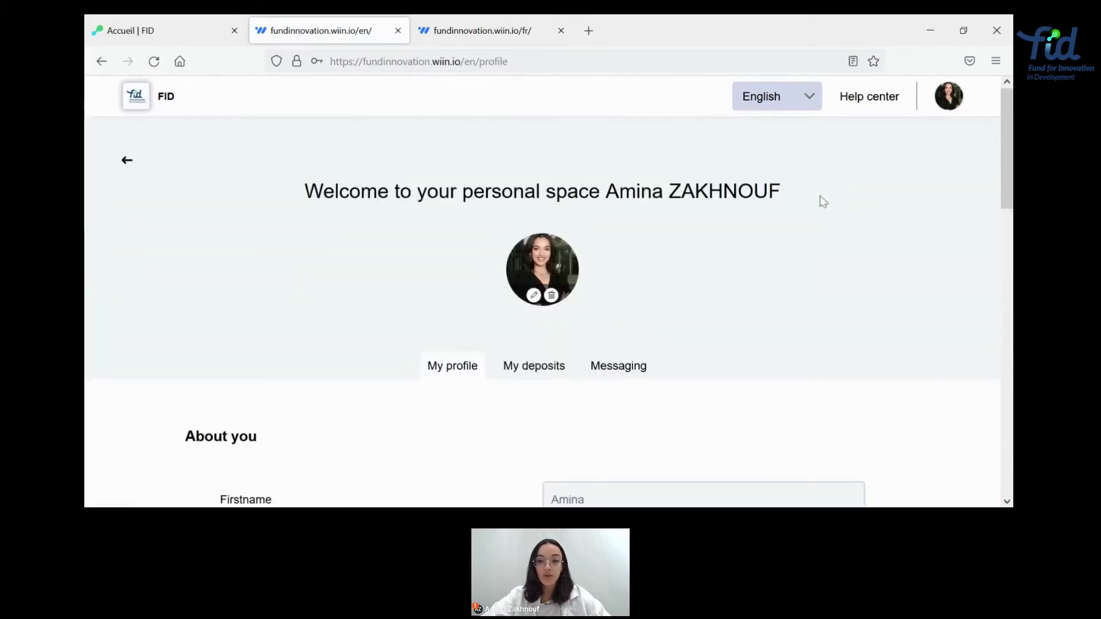
scroll(731, 227, down, 3)
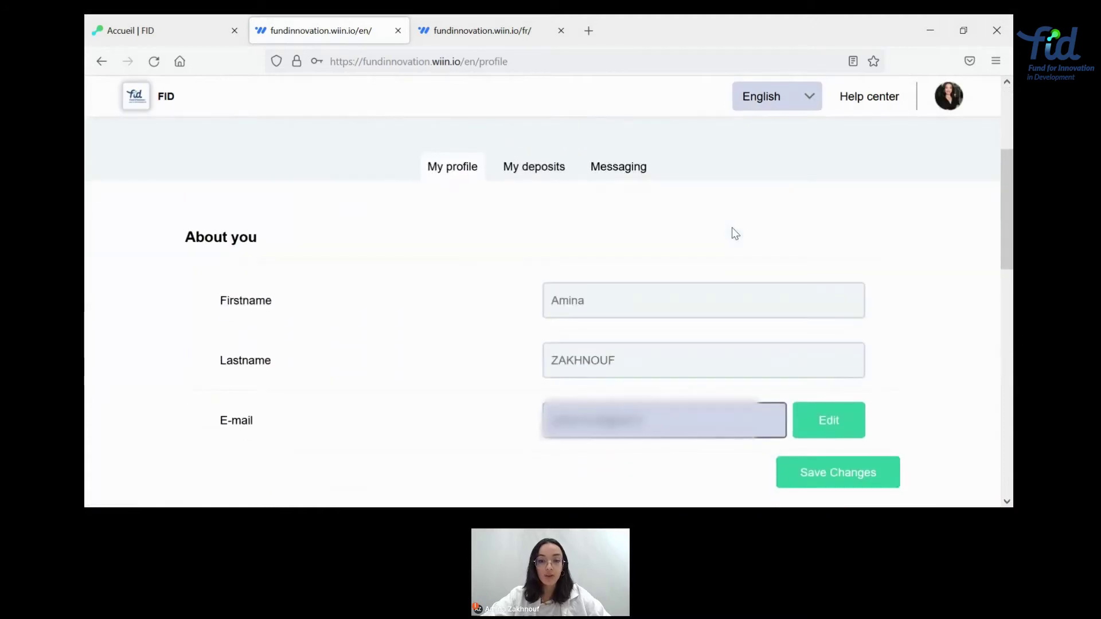
scroll(732, 230, down, 1)
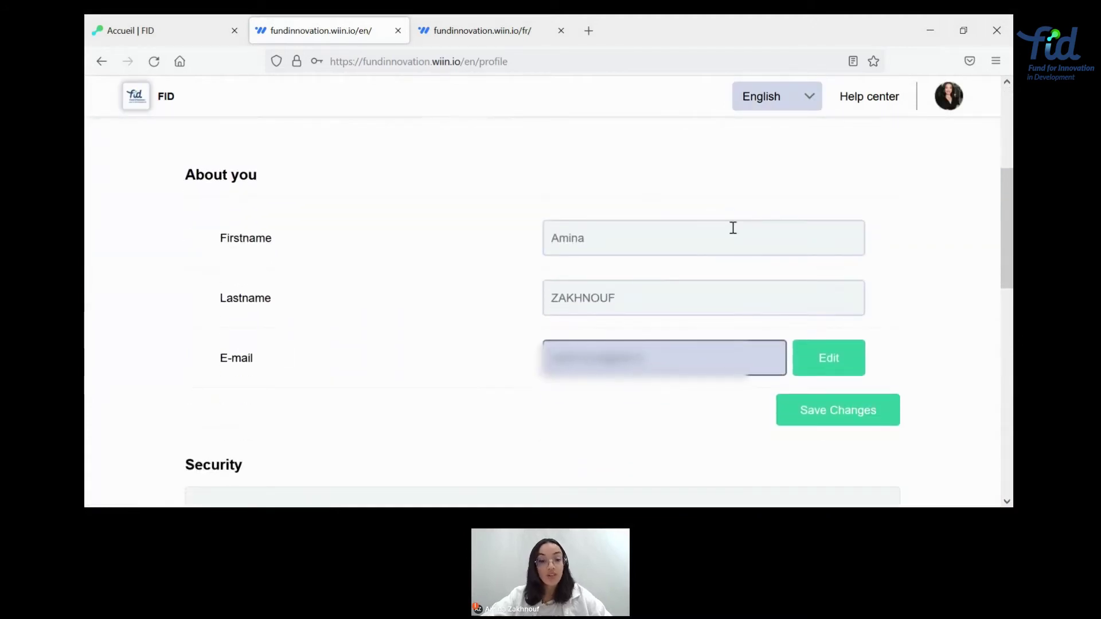
scroll(587, 328, down, 3)
scroll(586, 329, down, 2)
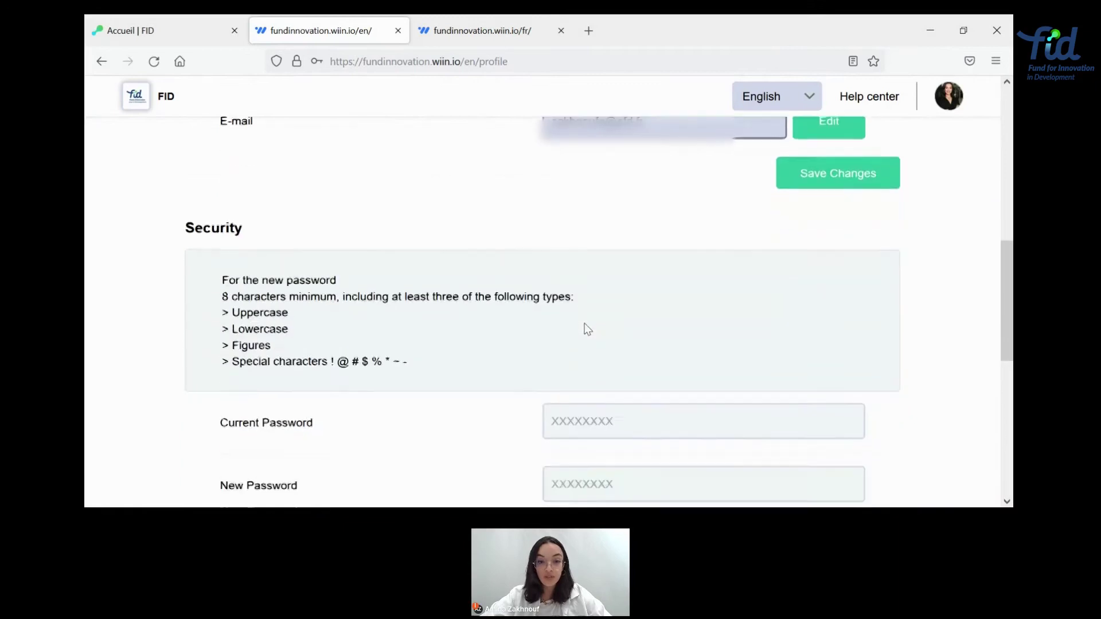
scroll(470, 360, down, 2)
scroll(470, 360, down, 3)
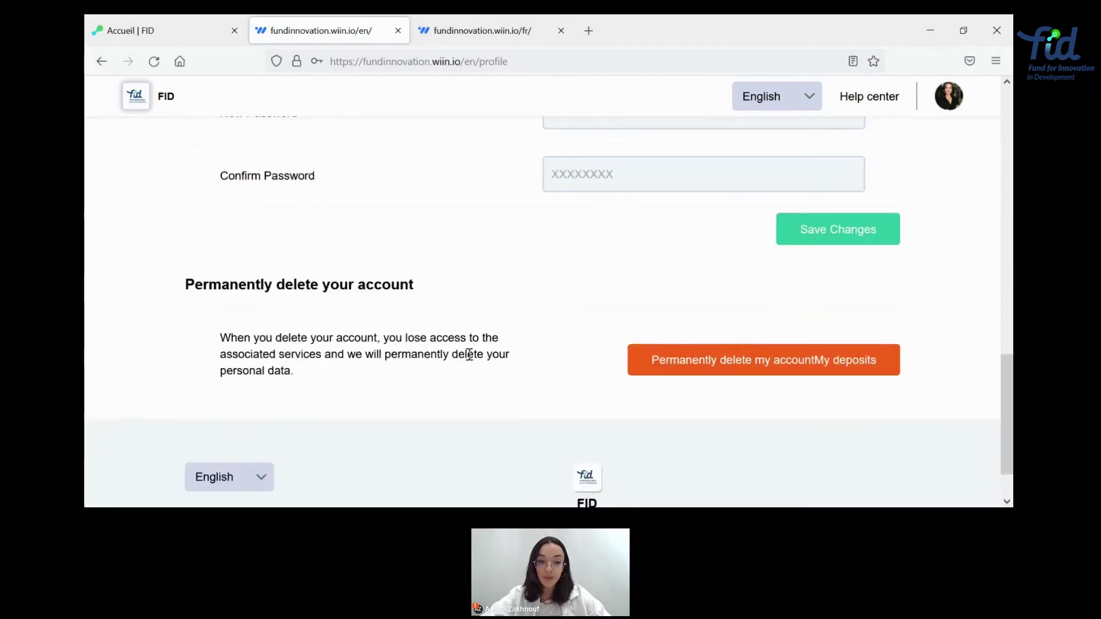
scroll(468, 354, up, 8)
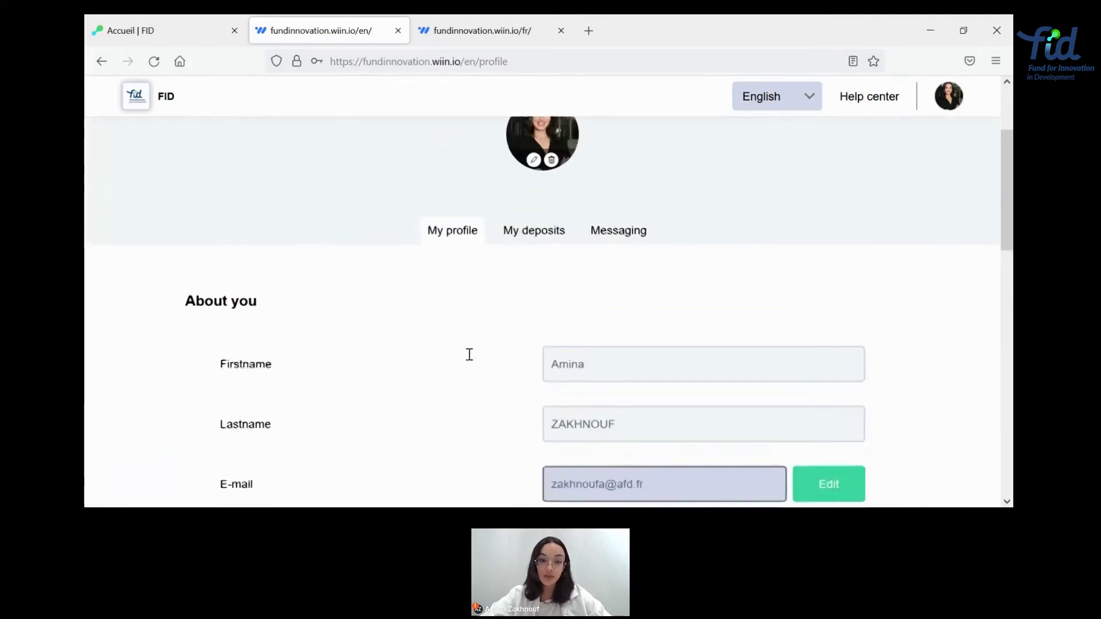
Step: Check the in-progress application listed under My deposits
click(536, 322)
scroll(534, 327, down, 5)
scroll(536, 326, up, 1)
scroll(536, 324, up, 1)
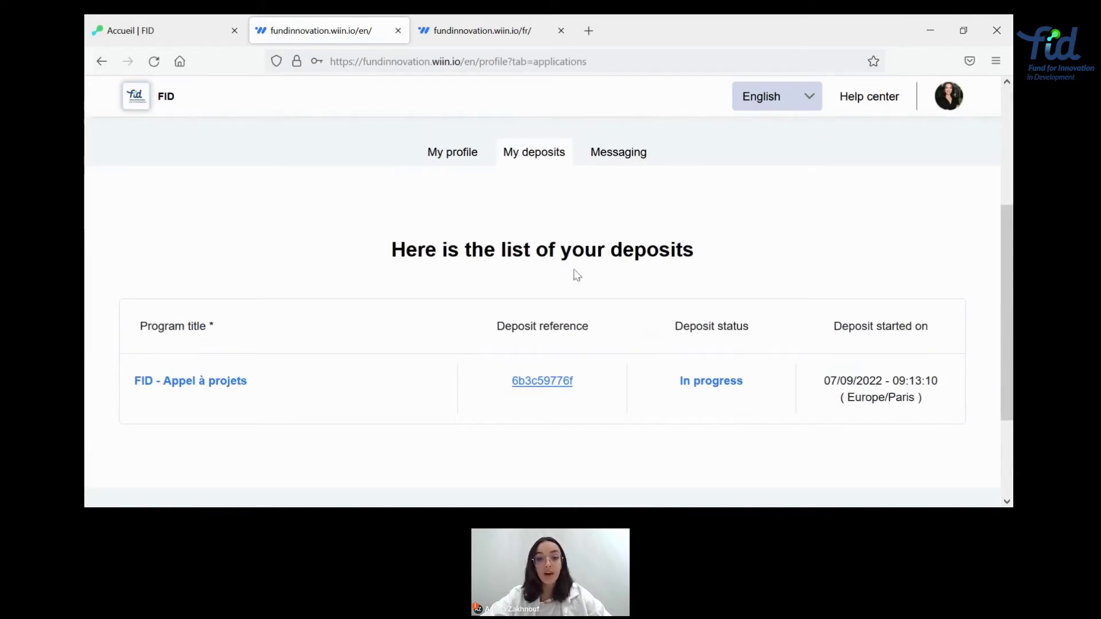
Step: Review the Messaging exchanges for FID - Appel à projets, then recheck the deposits list
click(629, 159)
scroll(666, 301, down, 4)
scroll(666, 301, down, 1)
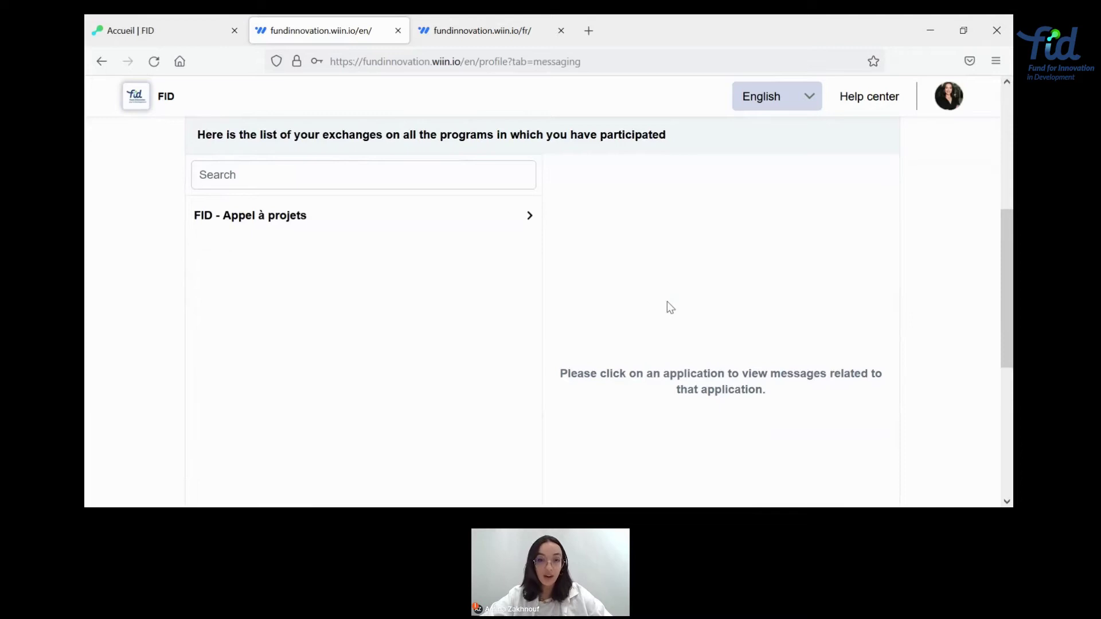
scroll(666, 301, up, 3)
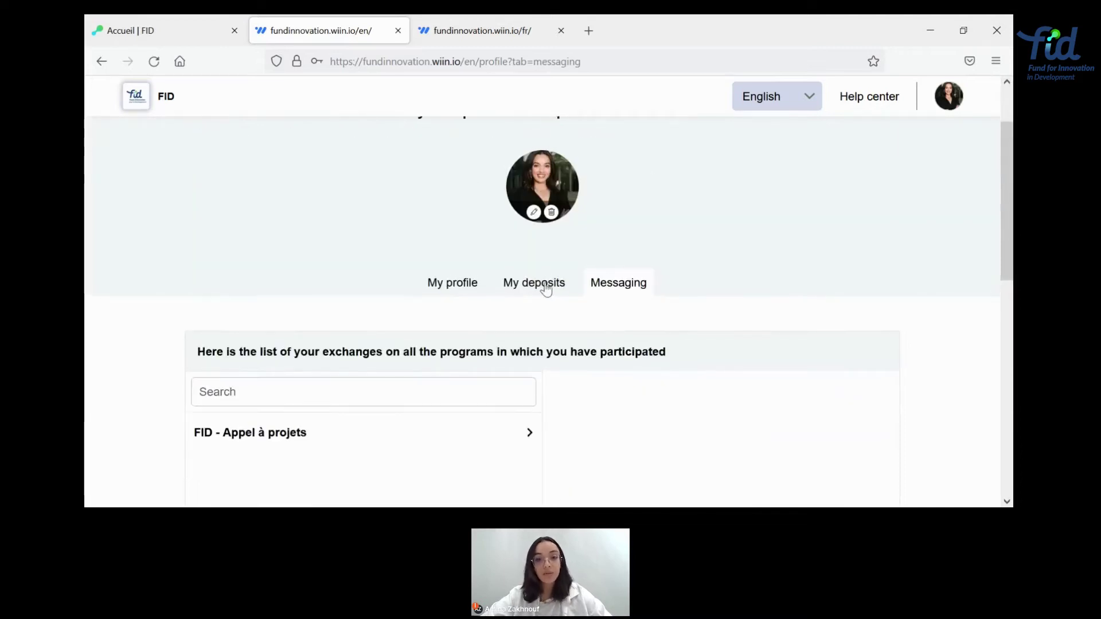
click(539, 284)
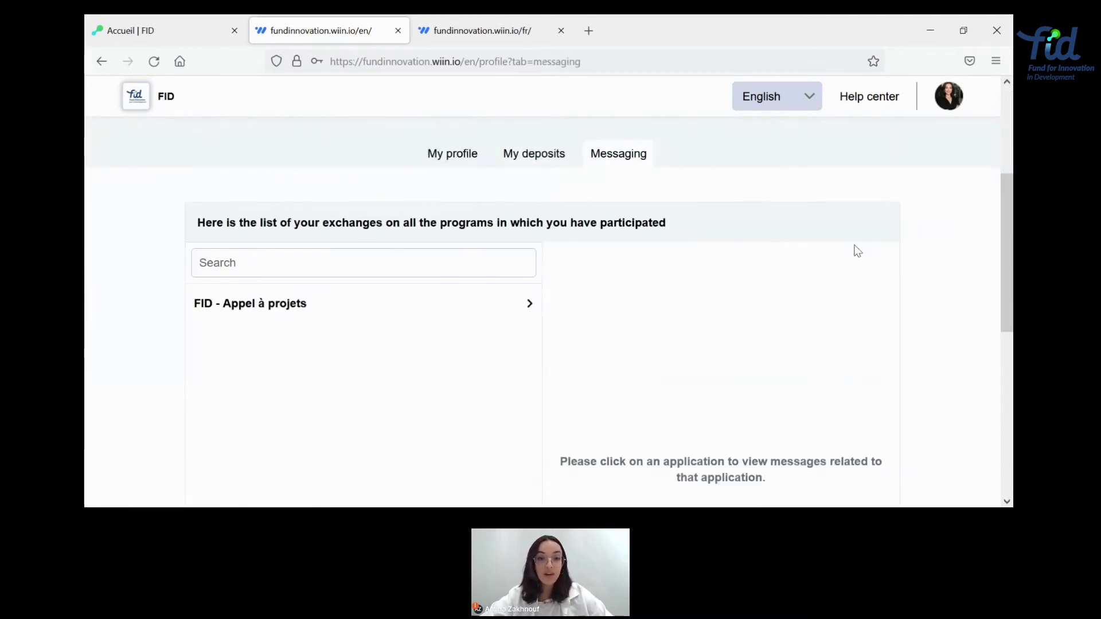
scroll(857, 251, up, 3)
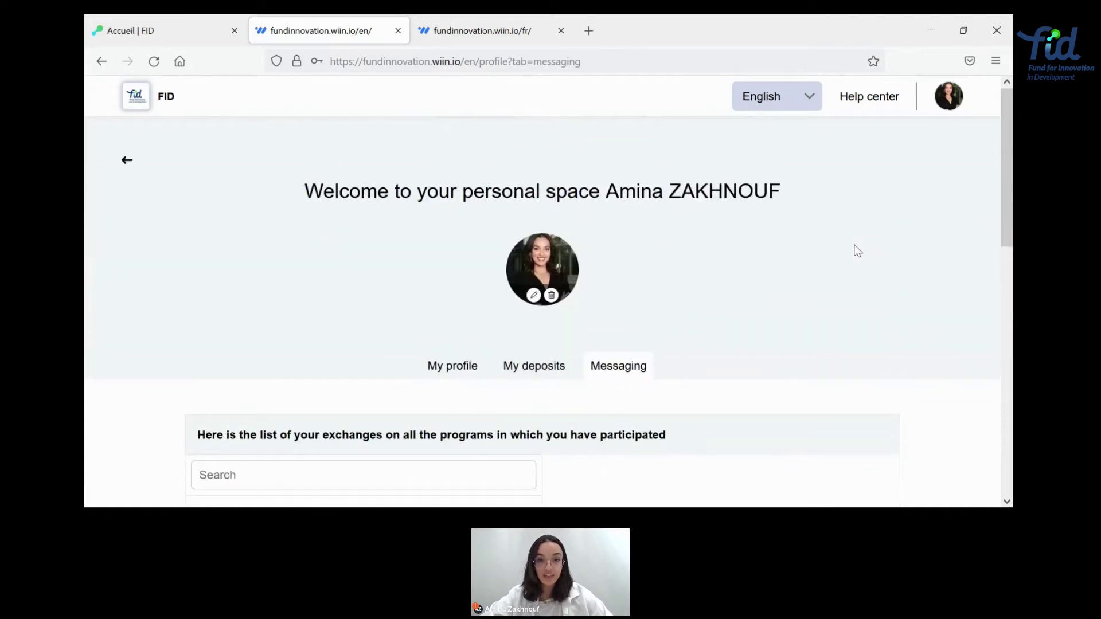
click(954, 98)
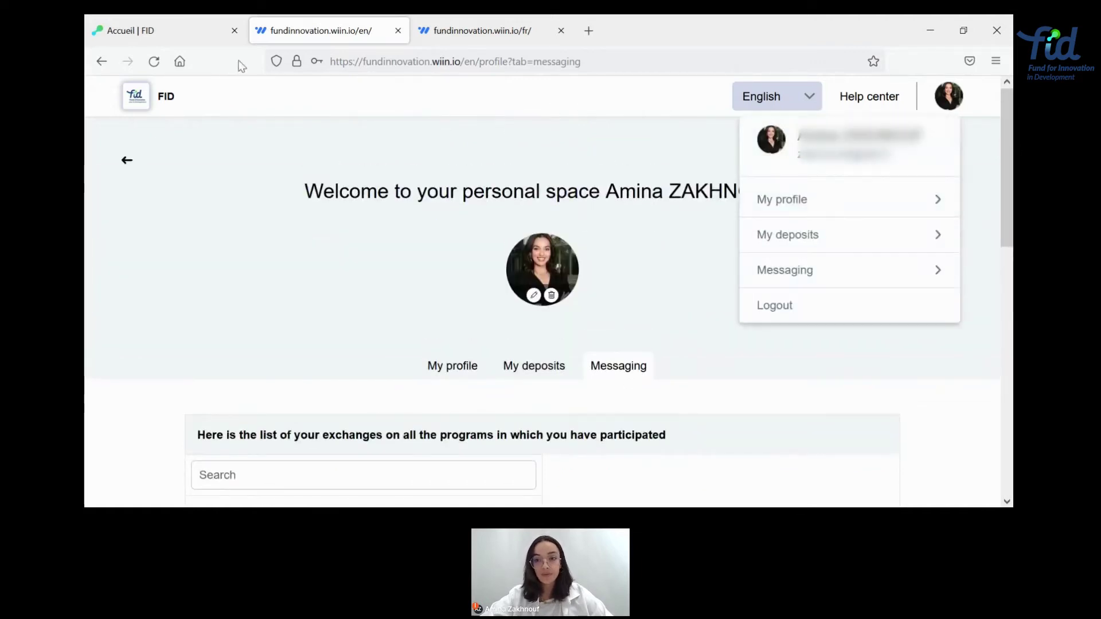
Step: Return to the portal home page and start a new project submission
click(137, 98)
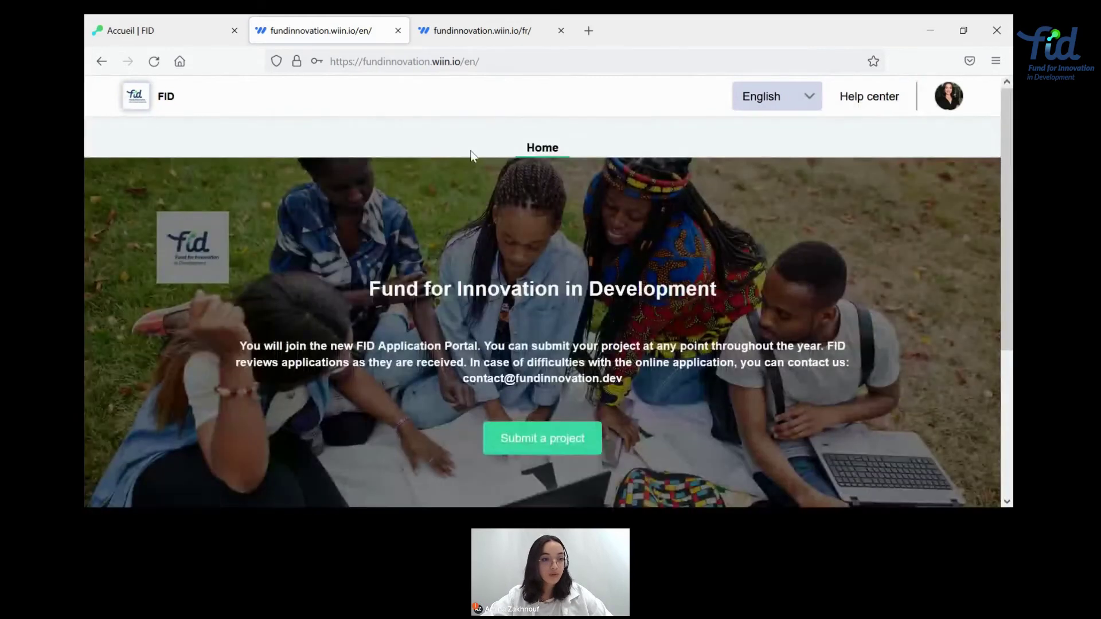
scroll(470, 153, down, 1)
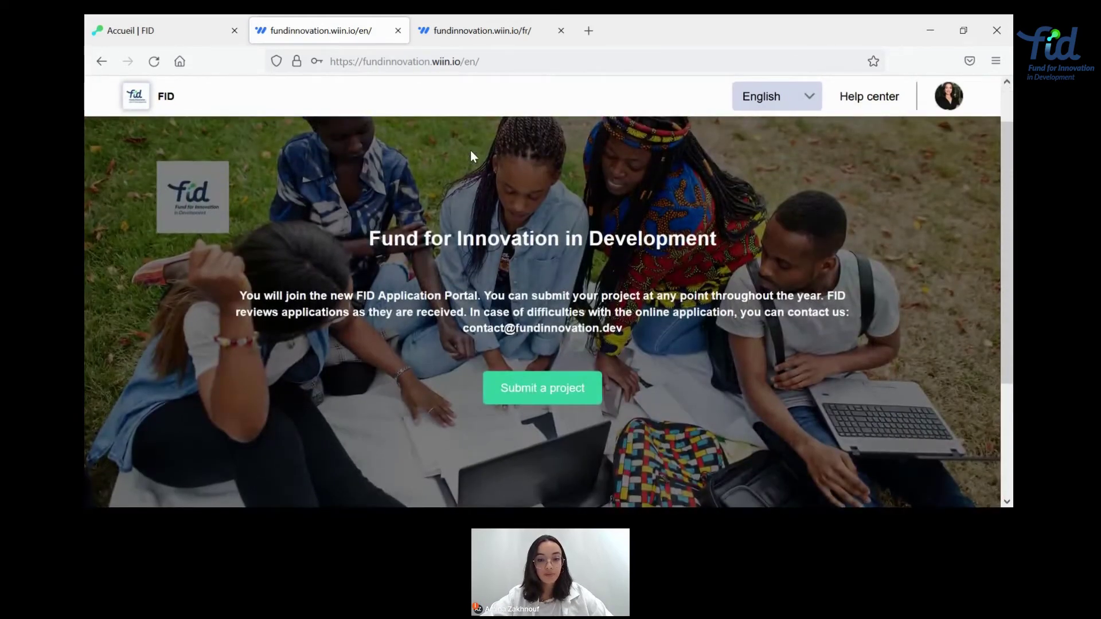
scroll(471, 154, up, 1)
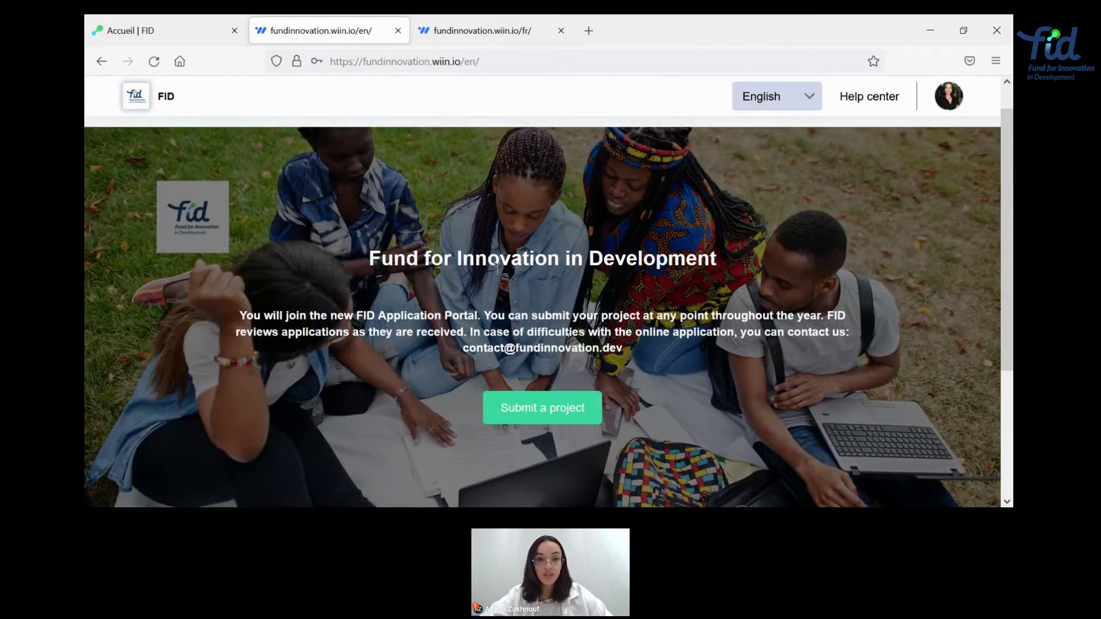
click(520, 410)
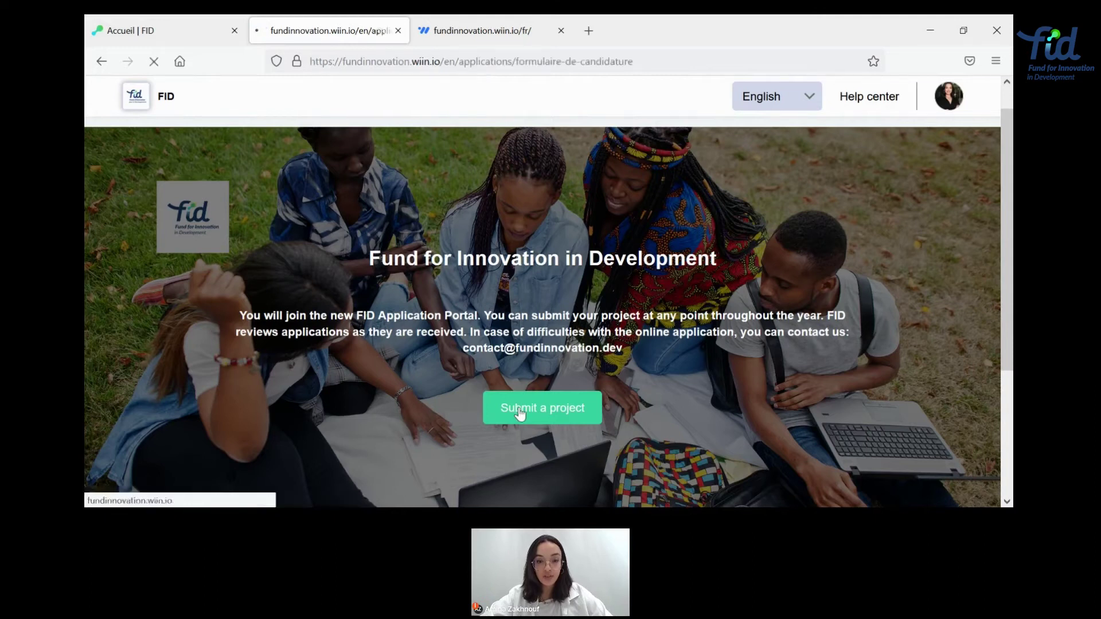
scroll(518, 407, down, 3)
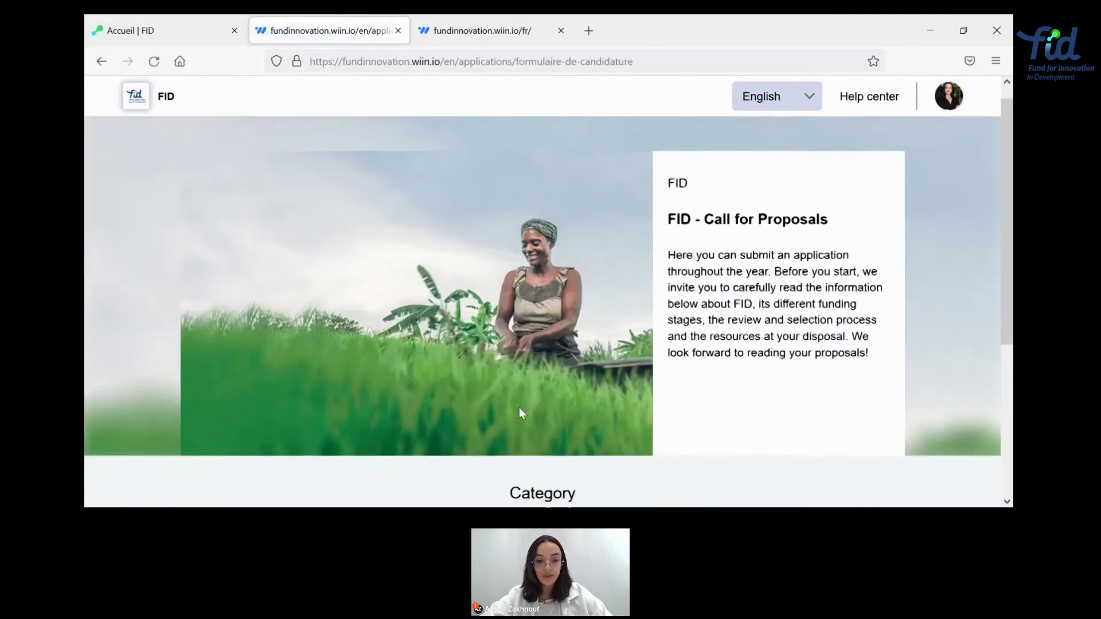
scroll(519, 409, down, 4)
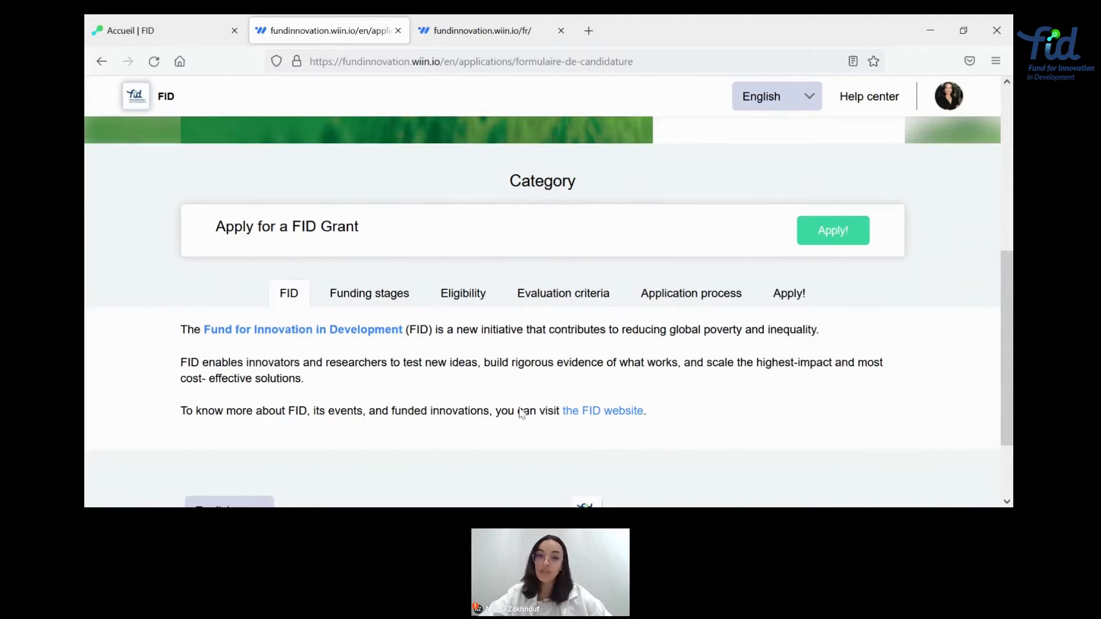
Step: View the Funding stages, Eligibility, Evaluation criteria and Application process information
click(374, 298)
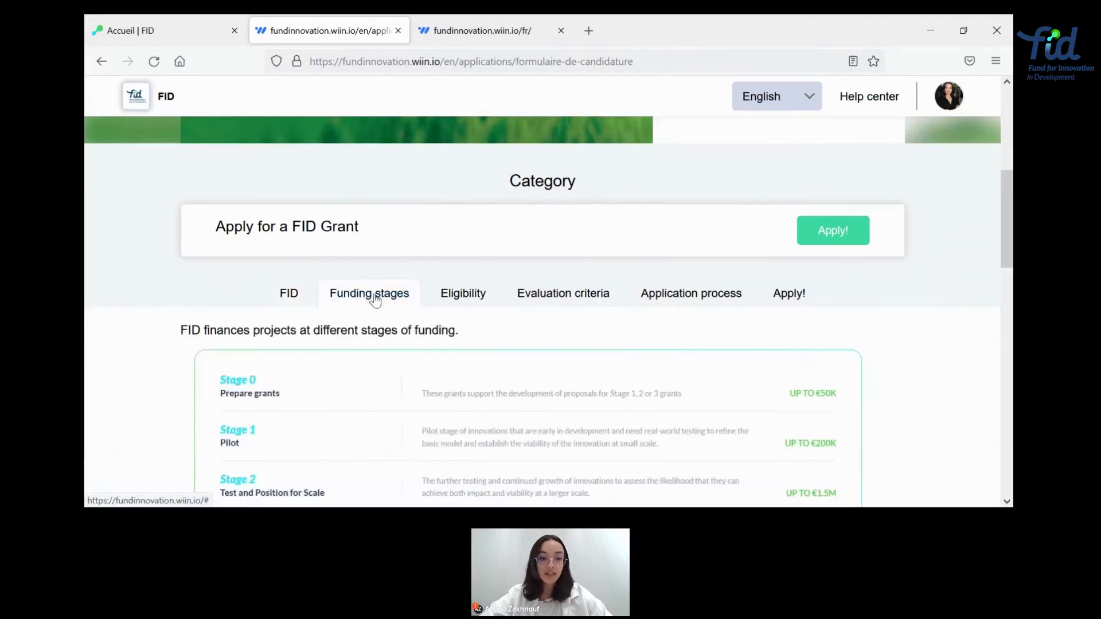
click(452, 299)
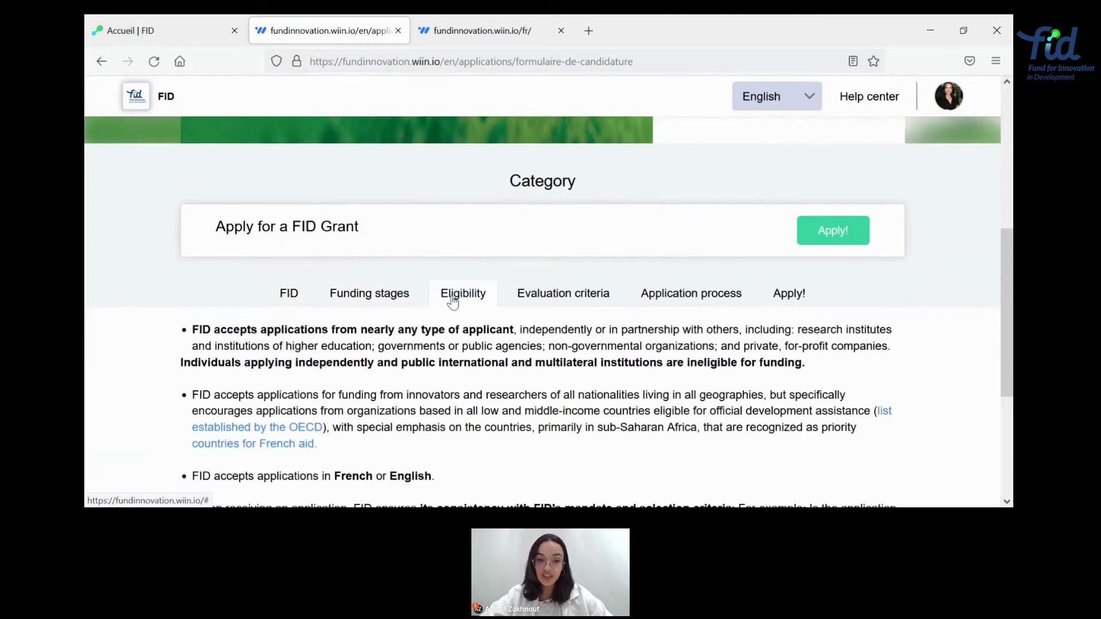
click(563, 304)
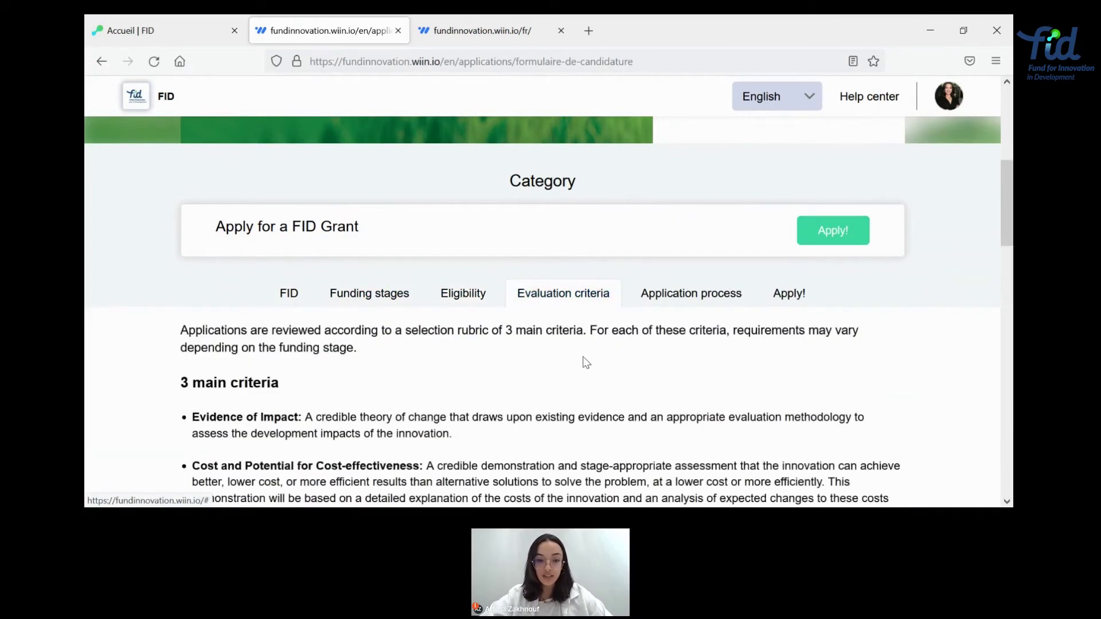
scroll(585, 362, down, 3)
click(706, 143)
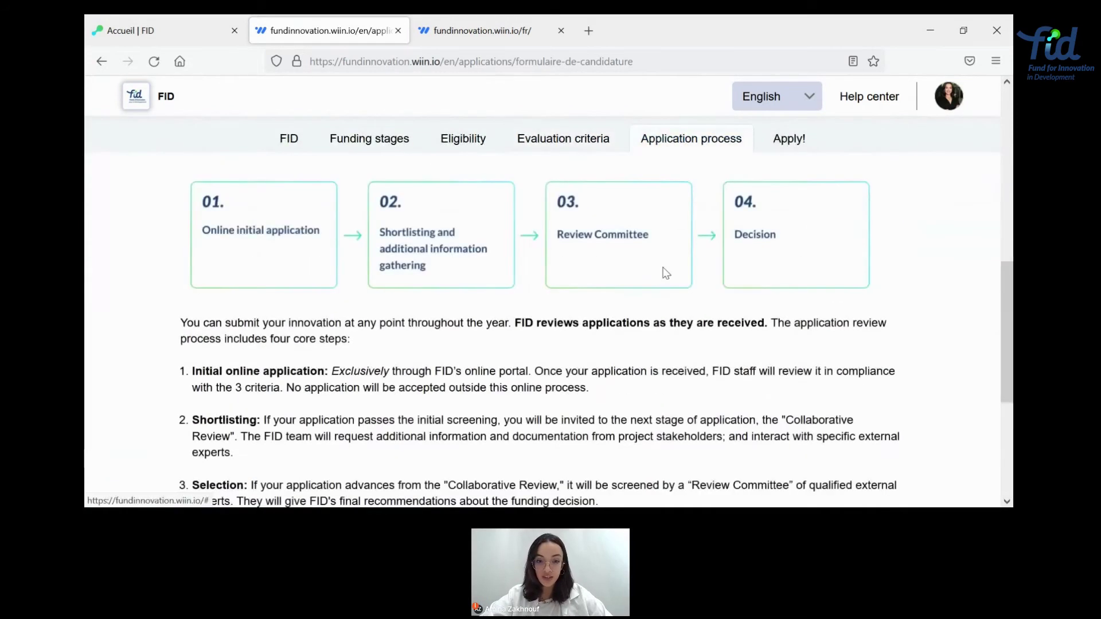
scroll(663, 275, down, 3)
scroll(765, 182, up, 4)
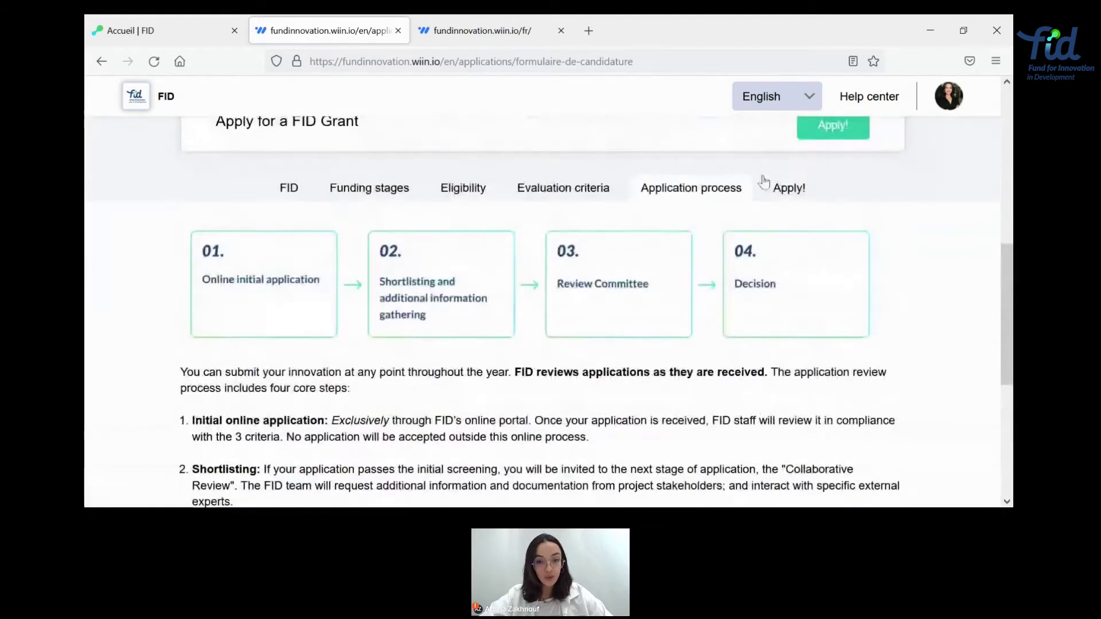
Step: Show the Apply! submission steps: create account, read FAQs, review Word form, submit online
click(794, 189)
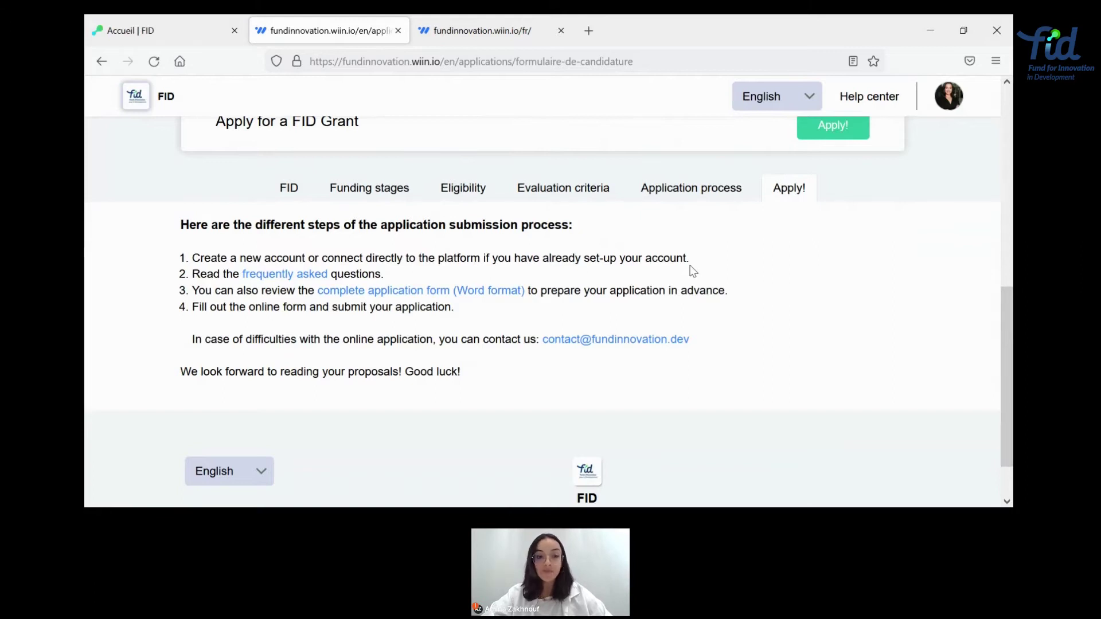
scroll(692, 270, up, 3)
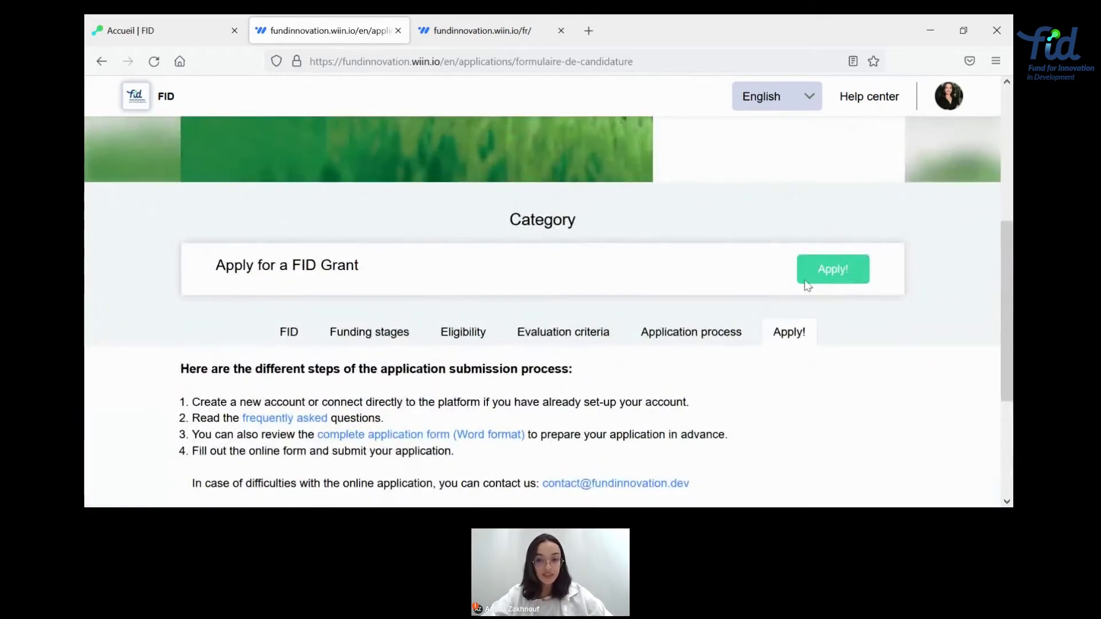
Step: Reveal the existing FID grant application in the Category card and open it for editing
click(831, 281)
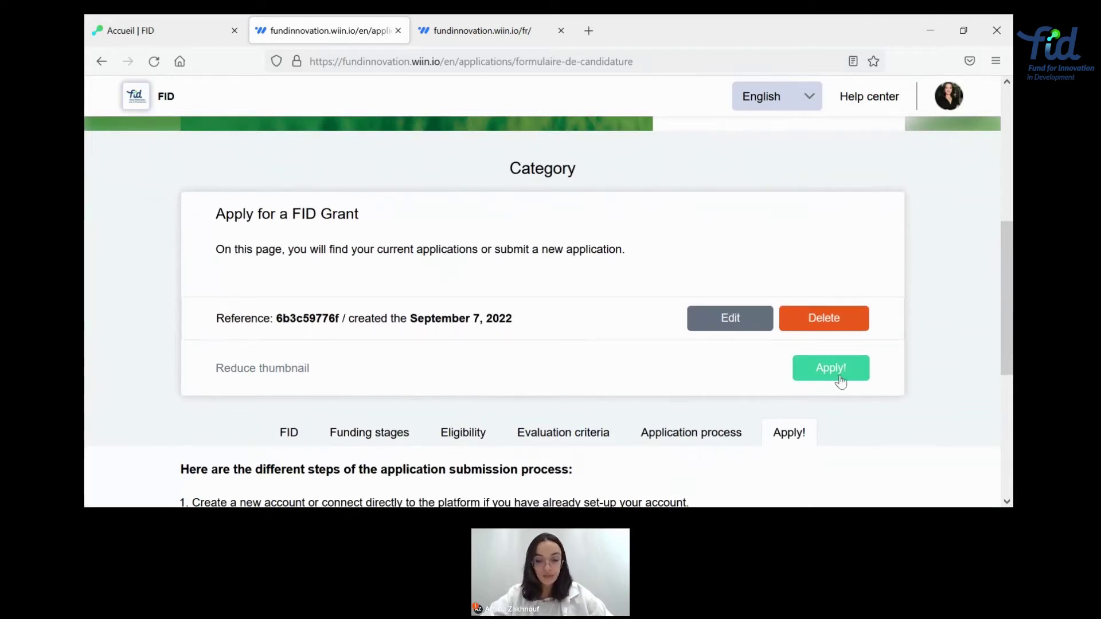
click(742, 324)
scroll(742, 321, down, 2)
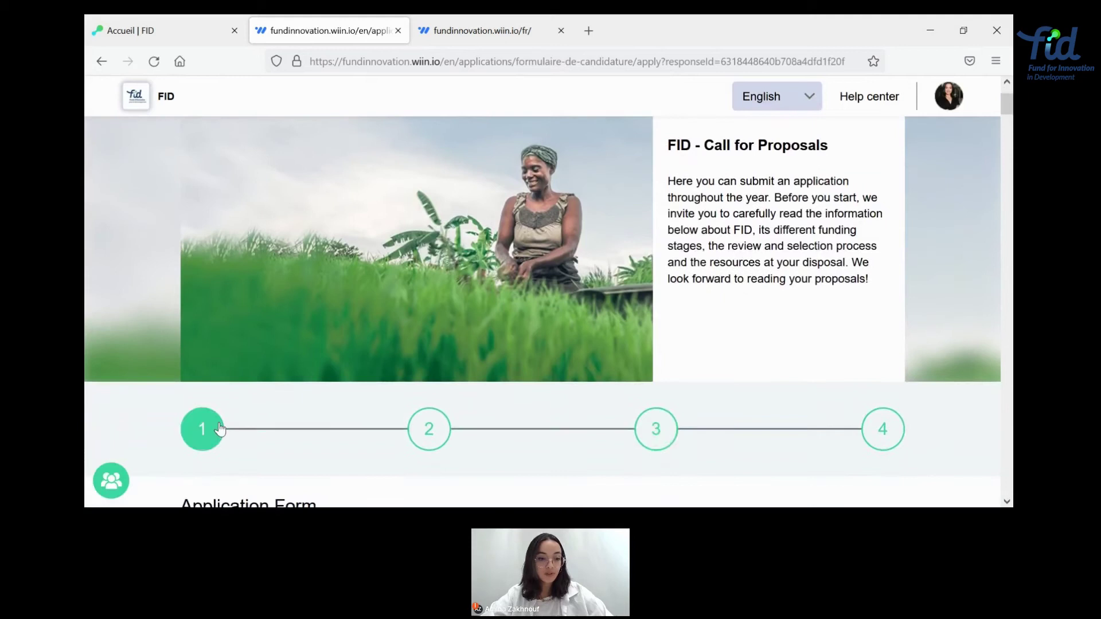
Step: Preview form steps 1 to 4, ending on Submission of the application and decision
click(219, 428)
scroll(609, 360, down, 2)
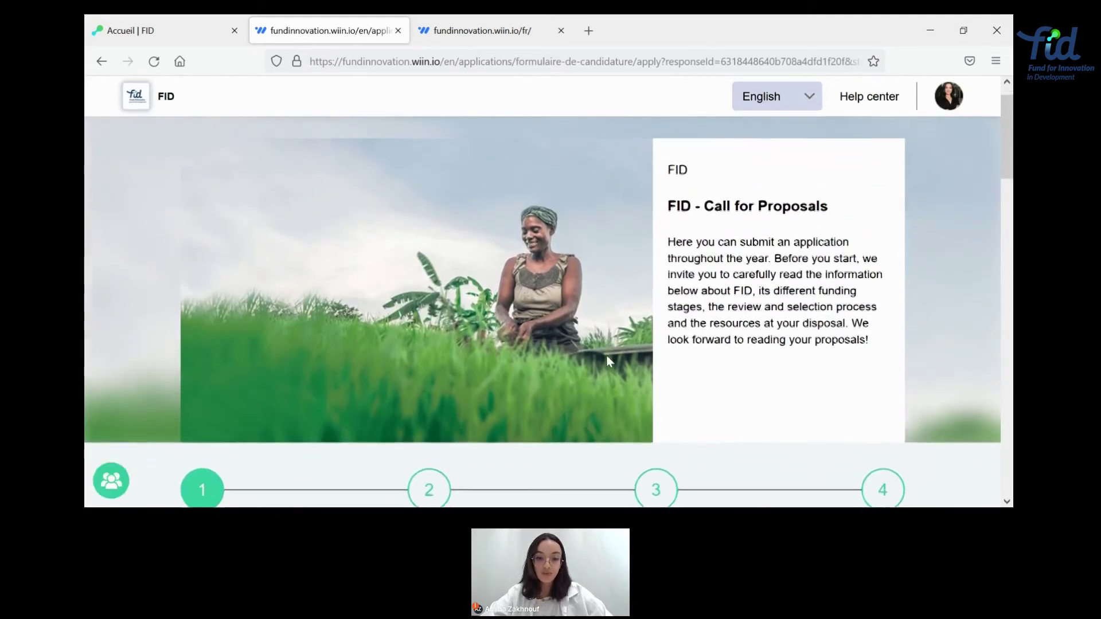
scroll(608, 360, down, 2)
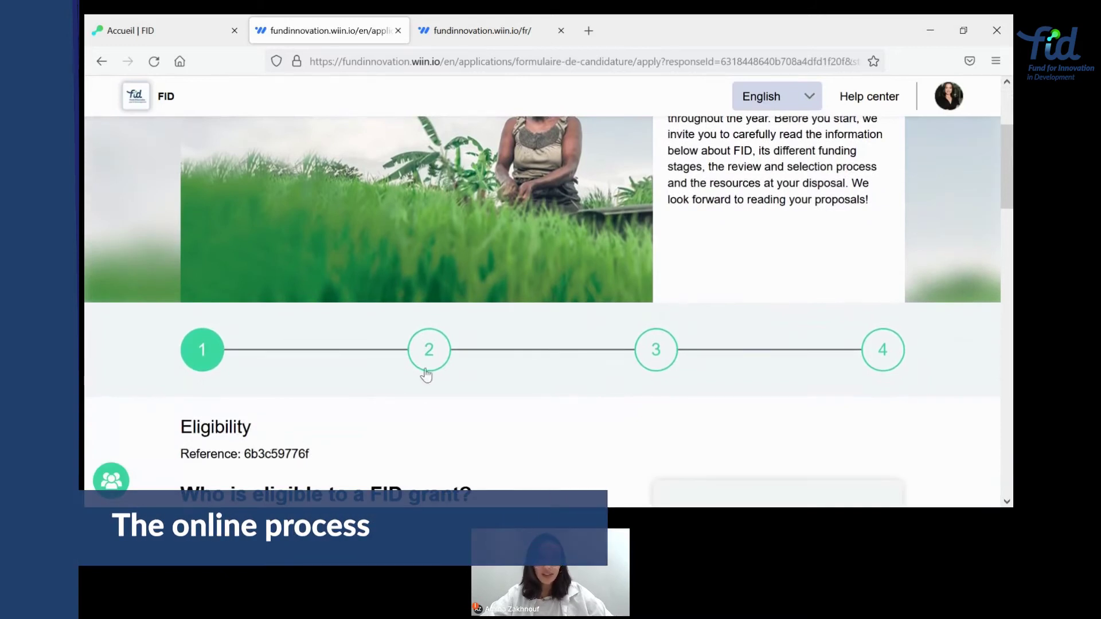
click(429, 351)
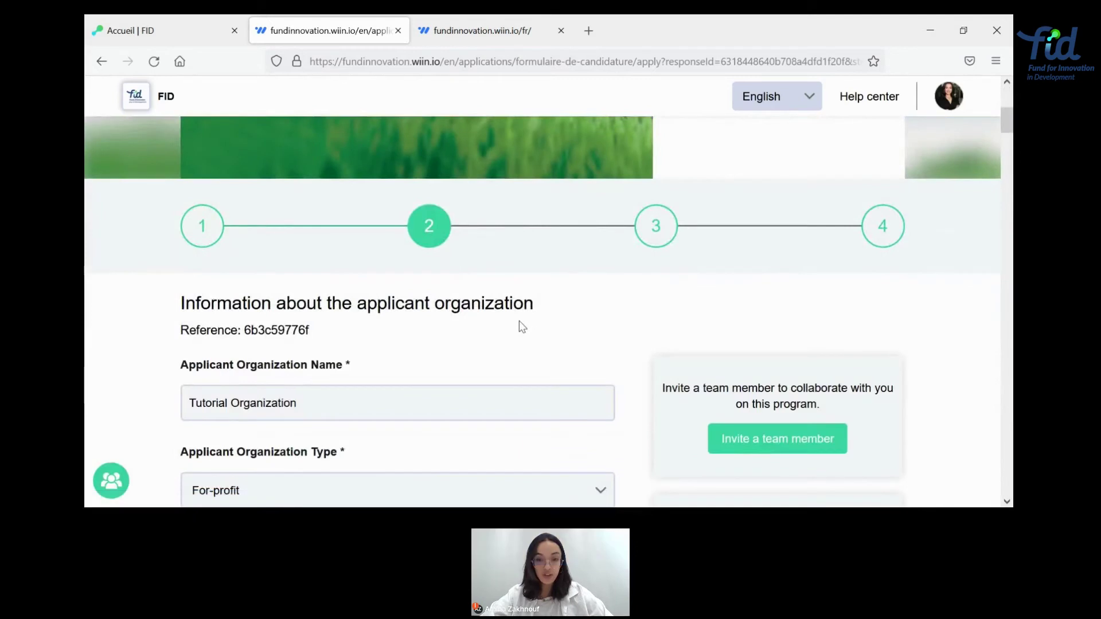
click(657, 226)
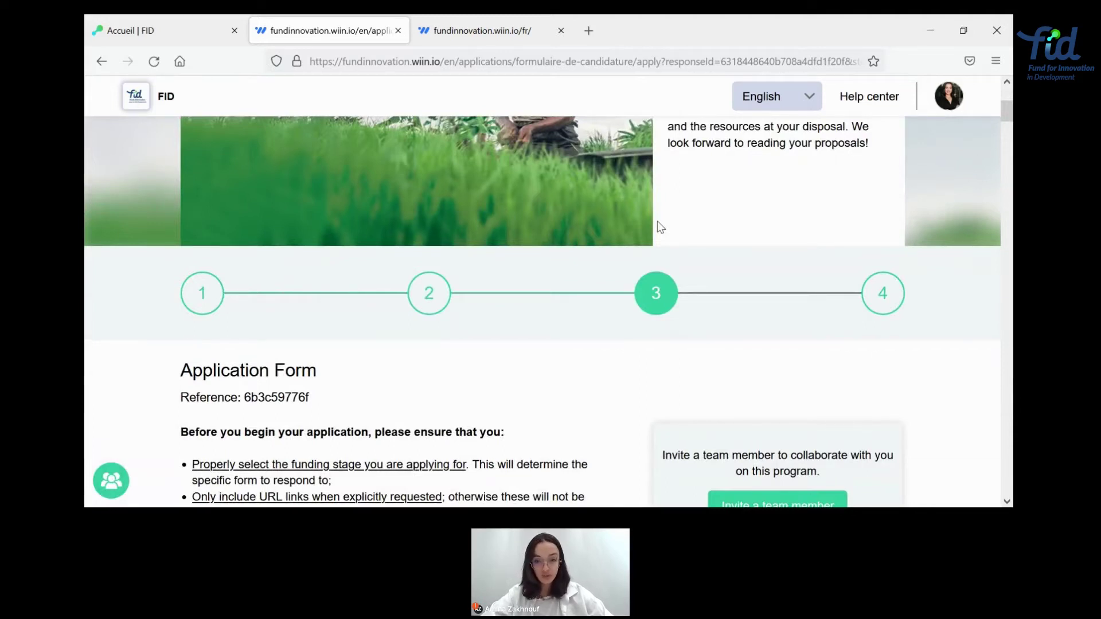
click(891, 307)
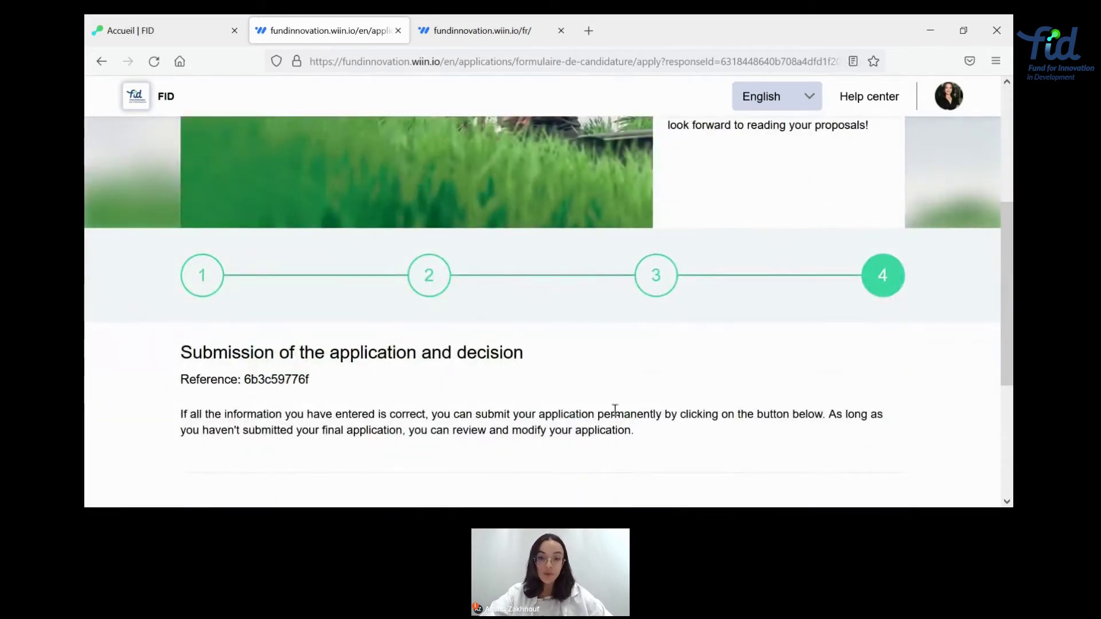
Step: Return to step 1, Eligibility, and check all requirements are answered True at 100%
click(210, 286)
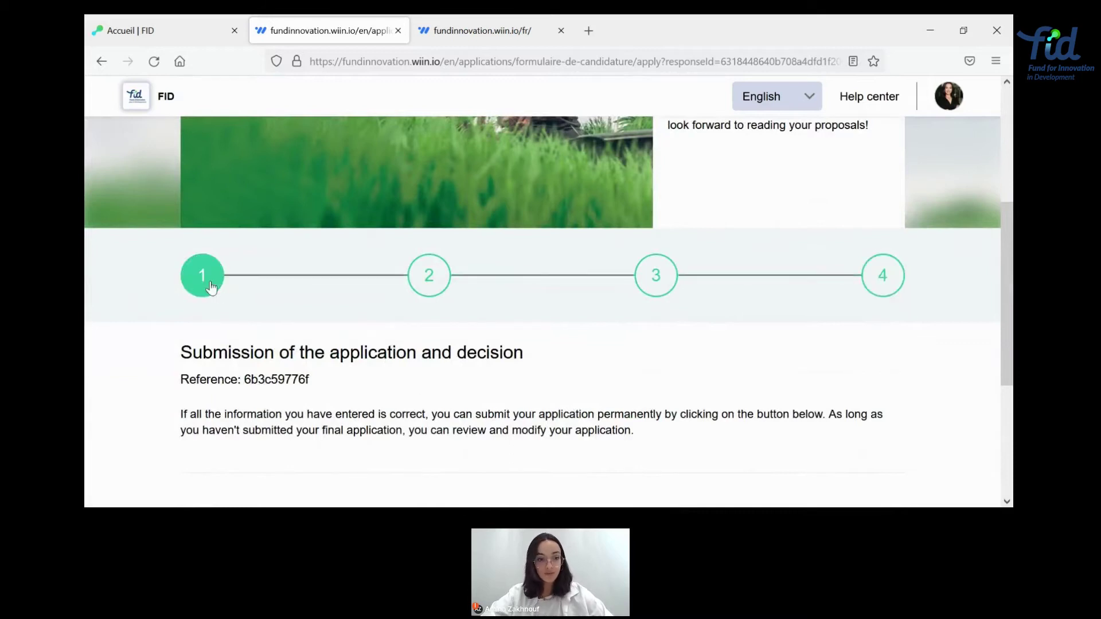
scroll(450, 352, down, 4)
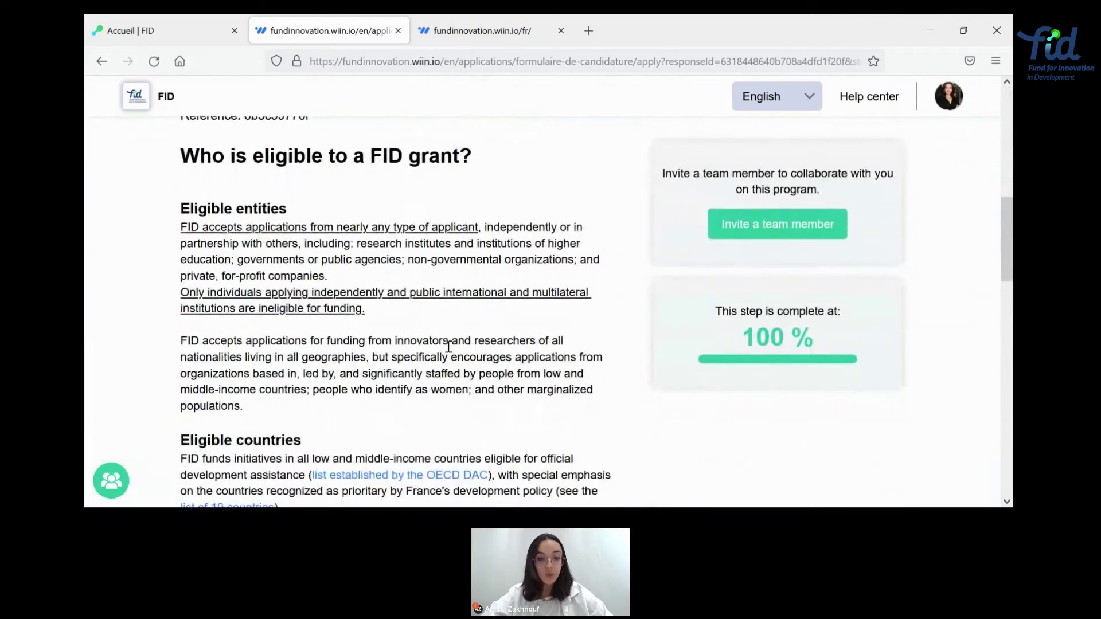
scroll(448, 347, down, 2)
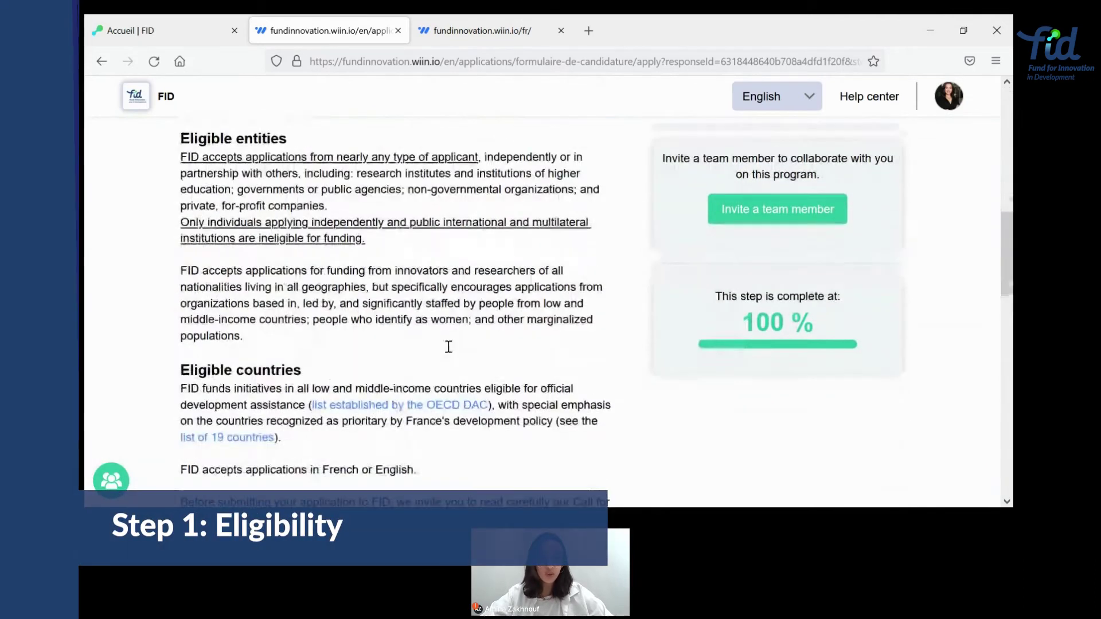
scroll(448, 347, up, 2)
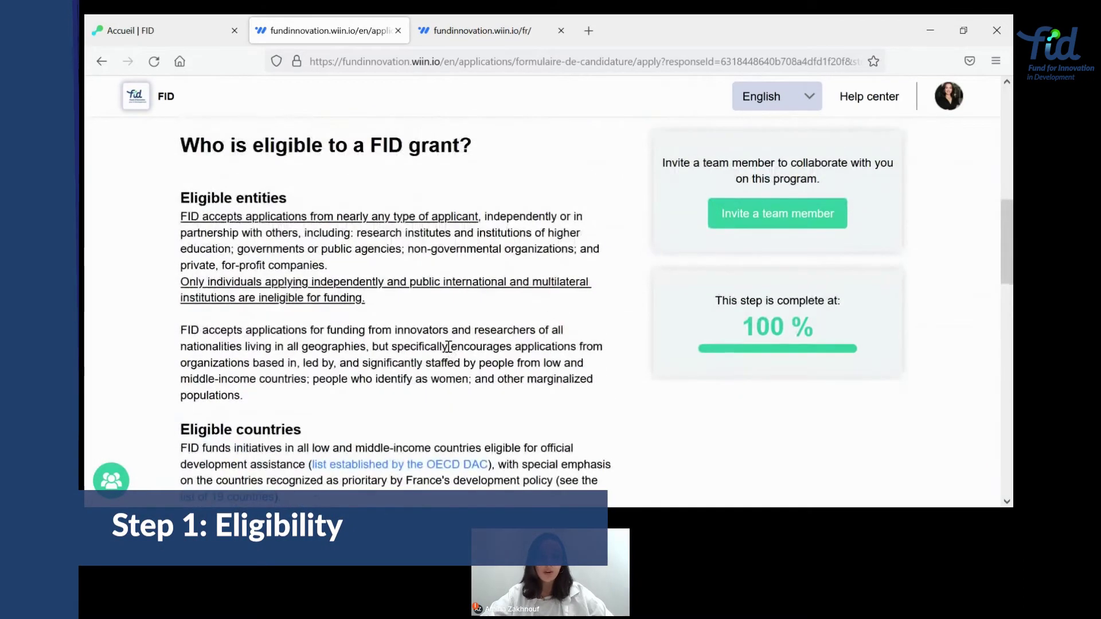
scroll(449, 346, down, 9)
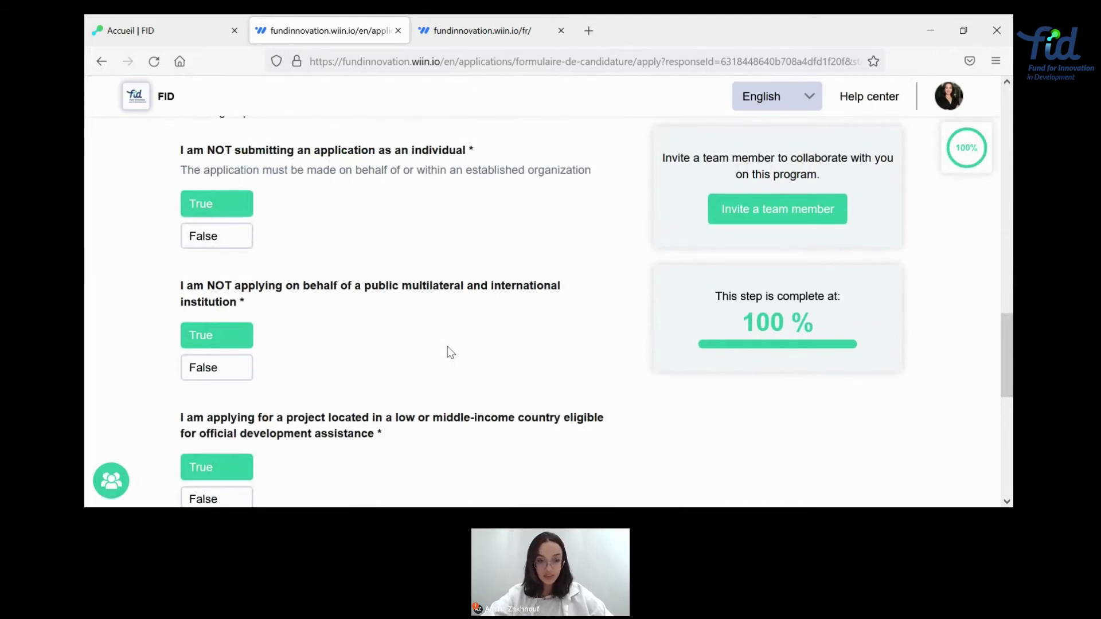
scroll(447, 346, up, 1)
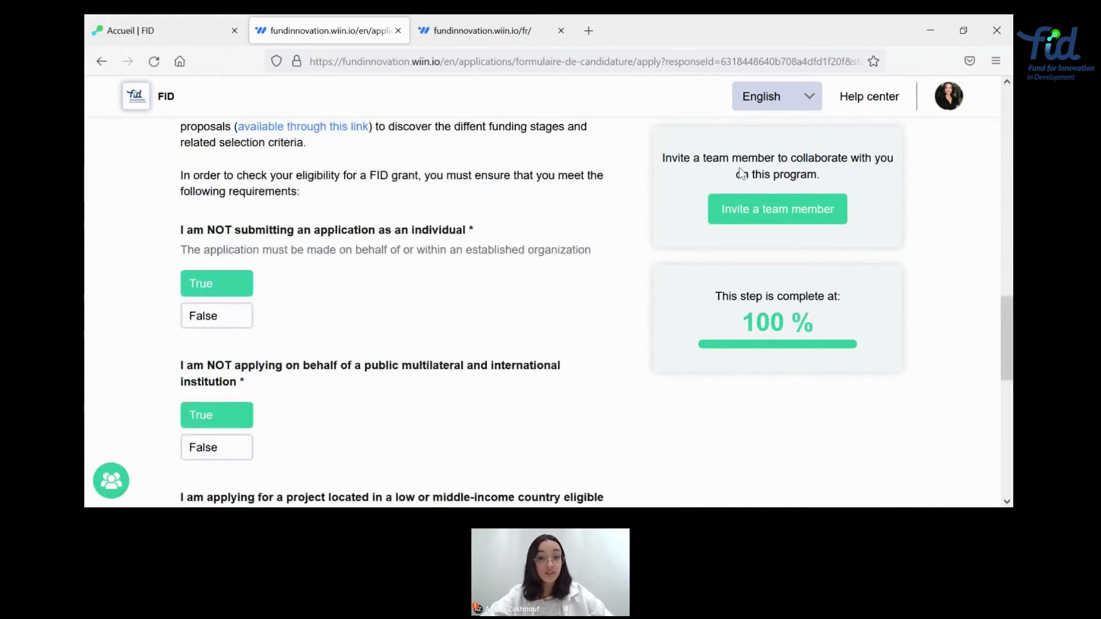
Step: Start a team-member invitation, then dismiss it without inviting anyone, leaving the team empty
click(768, 208)
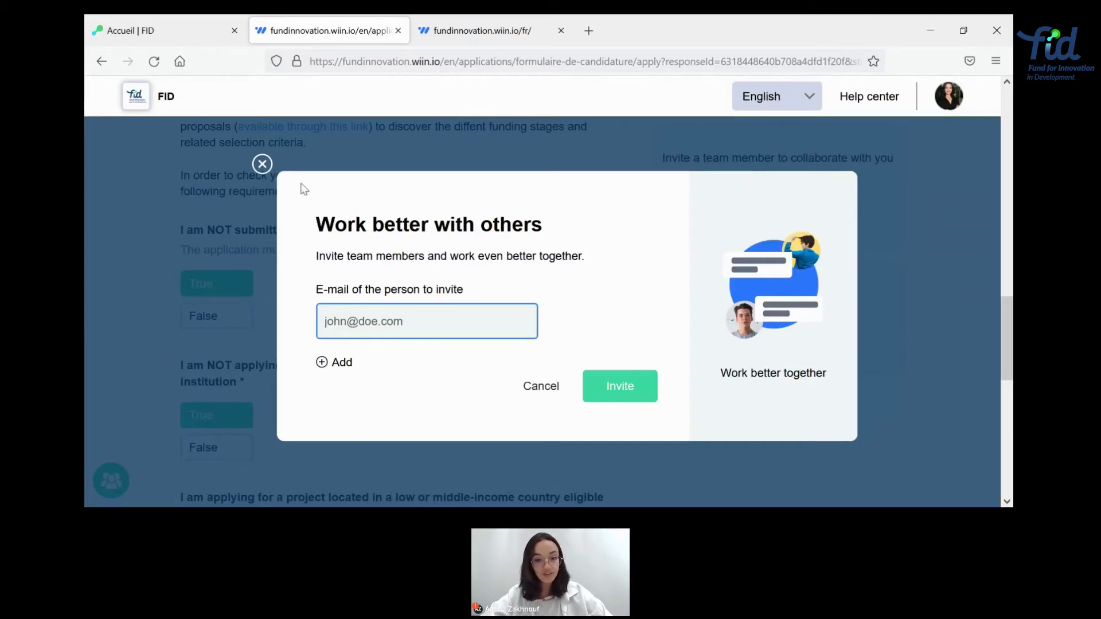
click(262, 164)
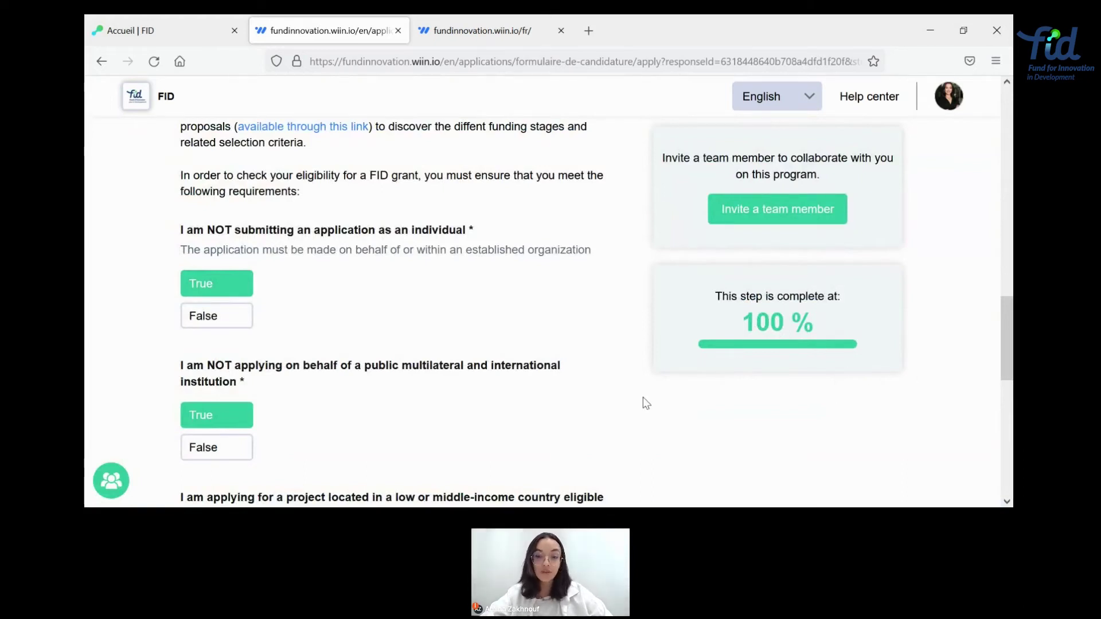
scroll(643, 398, up, 2)
scroll(643, 398, down, 8)
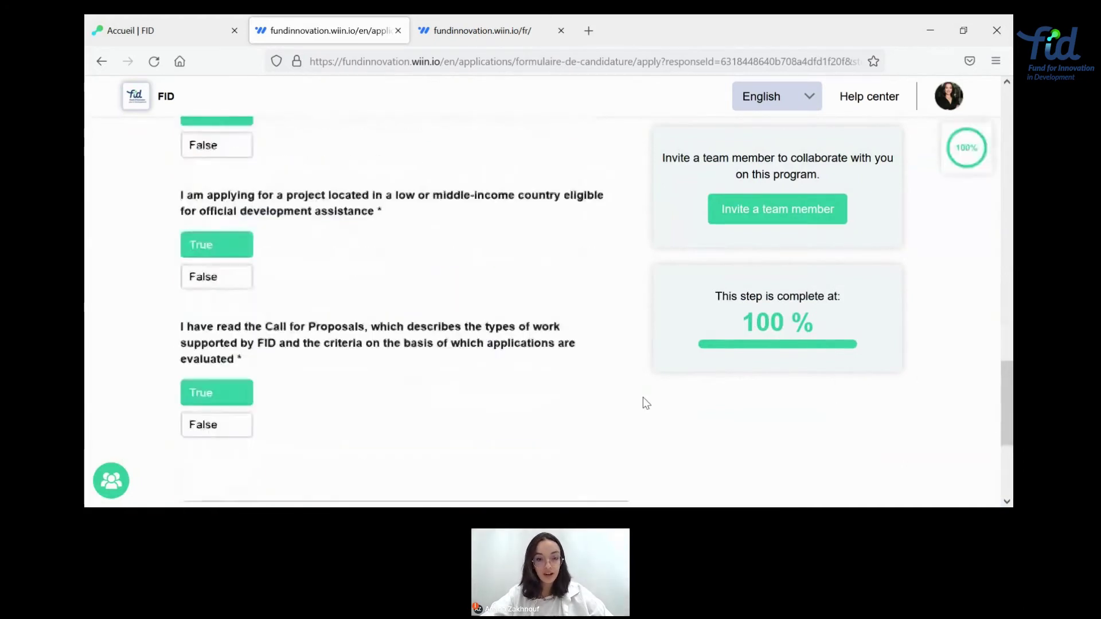
scroll(646, 403, up, 5)
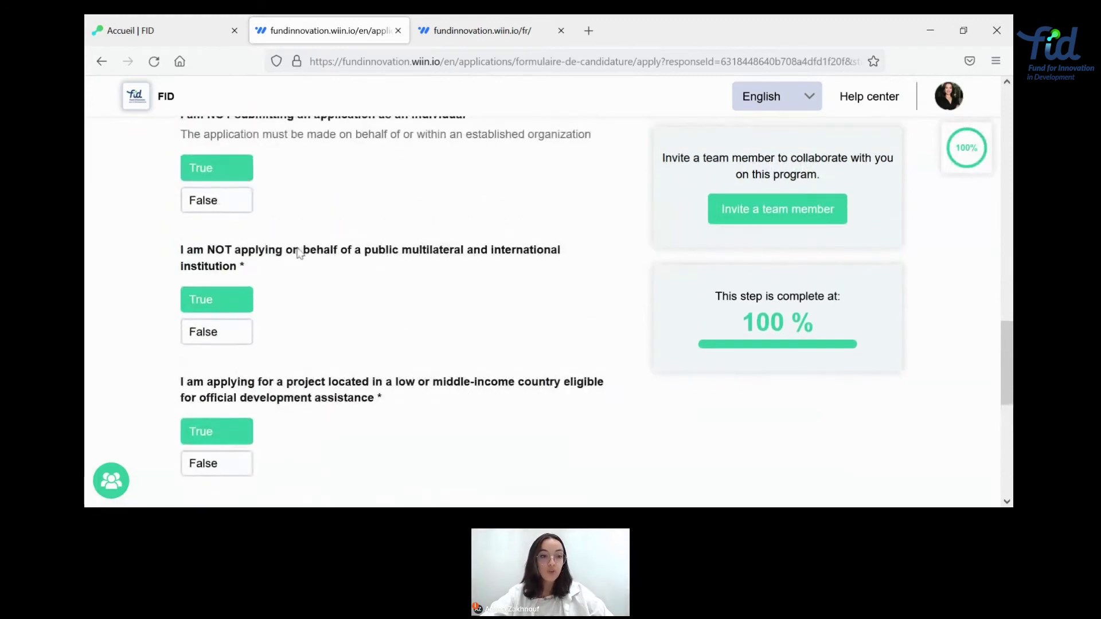
scroll(323, 384, down, 5)
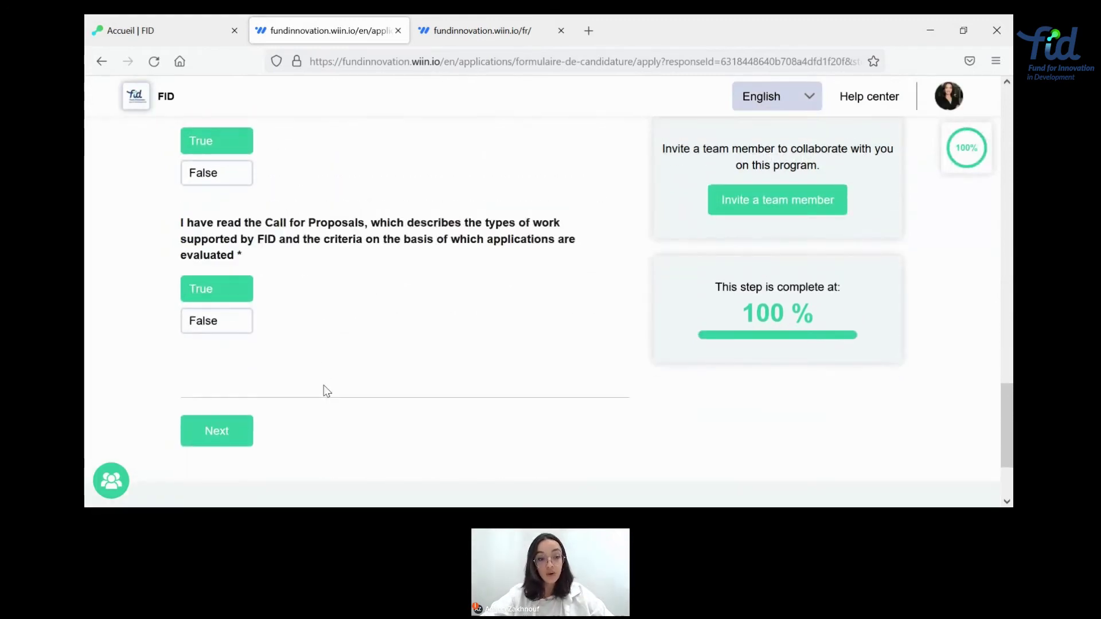
click(227, 430)
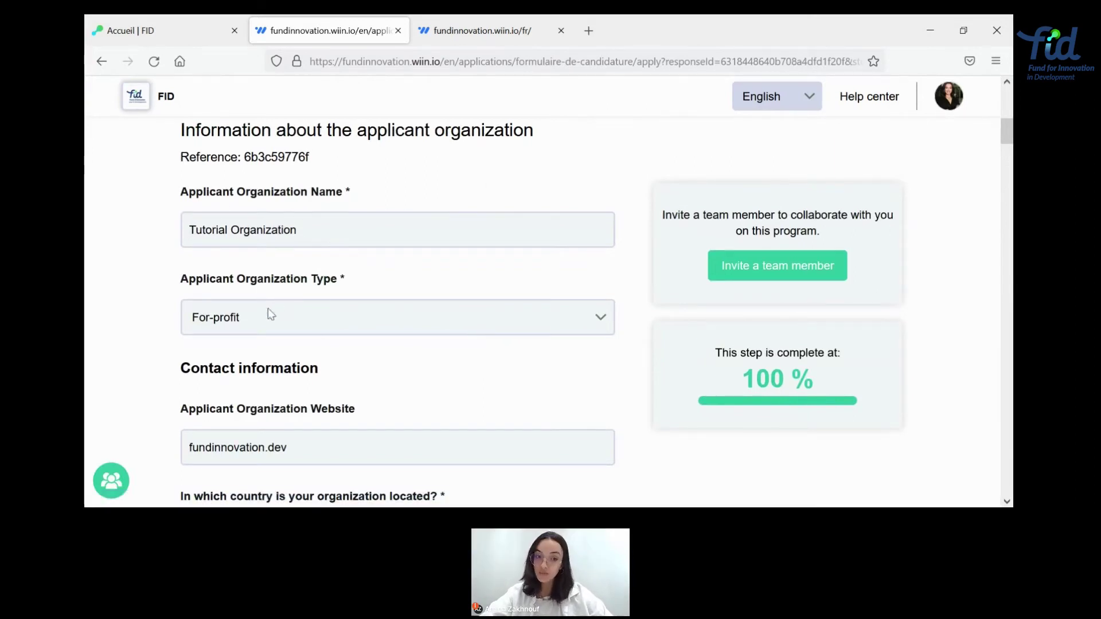
scroll(405, 328, down, 5)
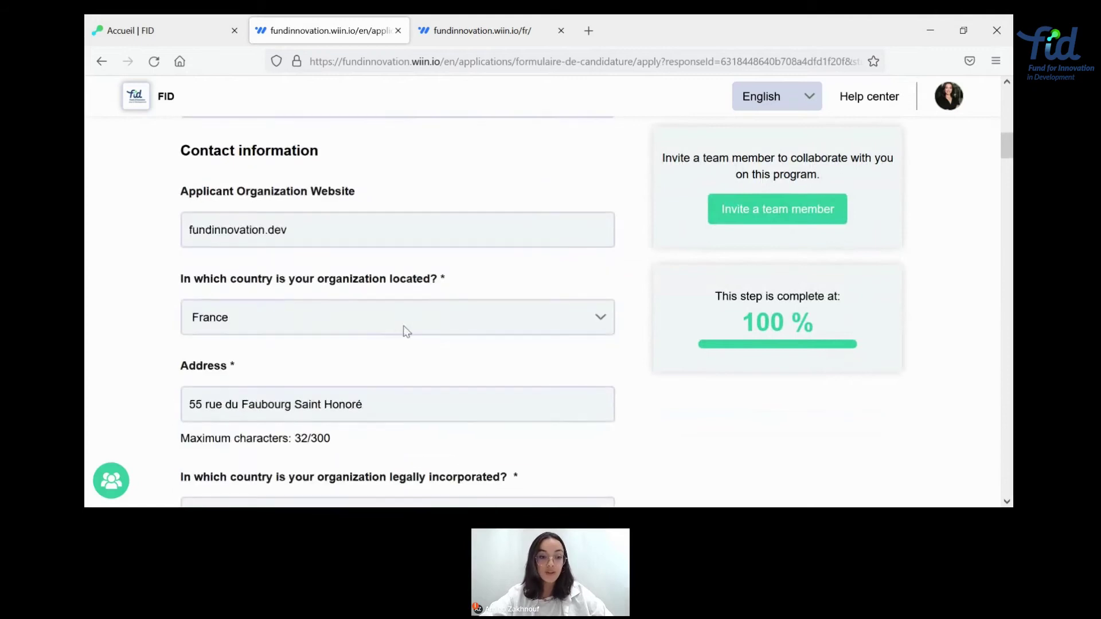
scroll(373, 323, down, 9)
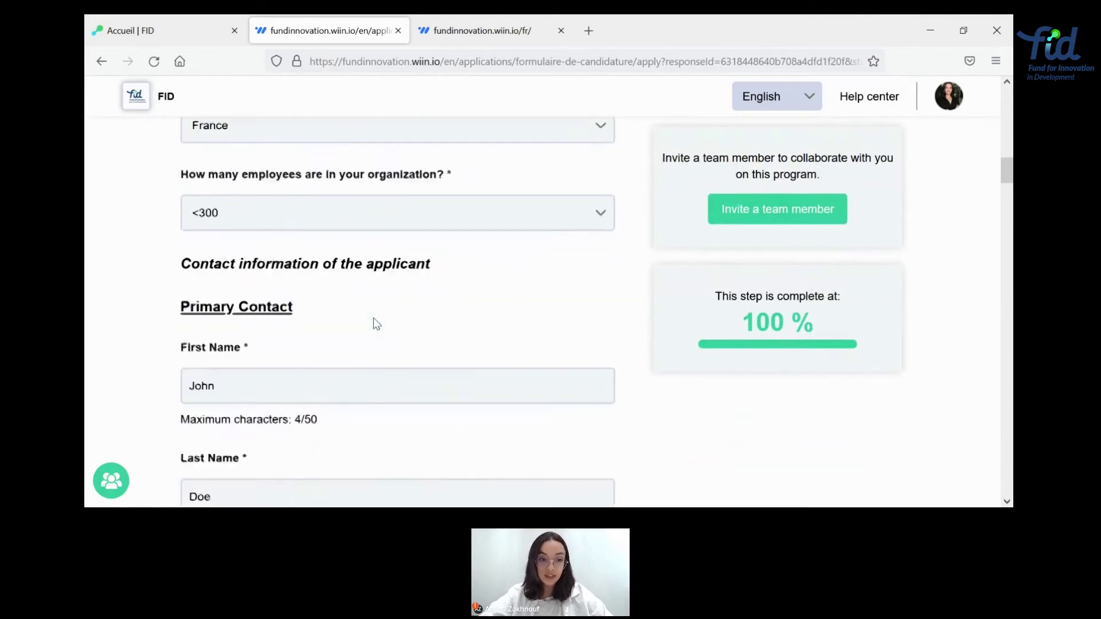
scroll(373, 318, down, 4)
scroll(373, 317, up, 3)
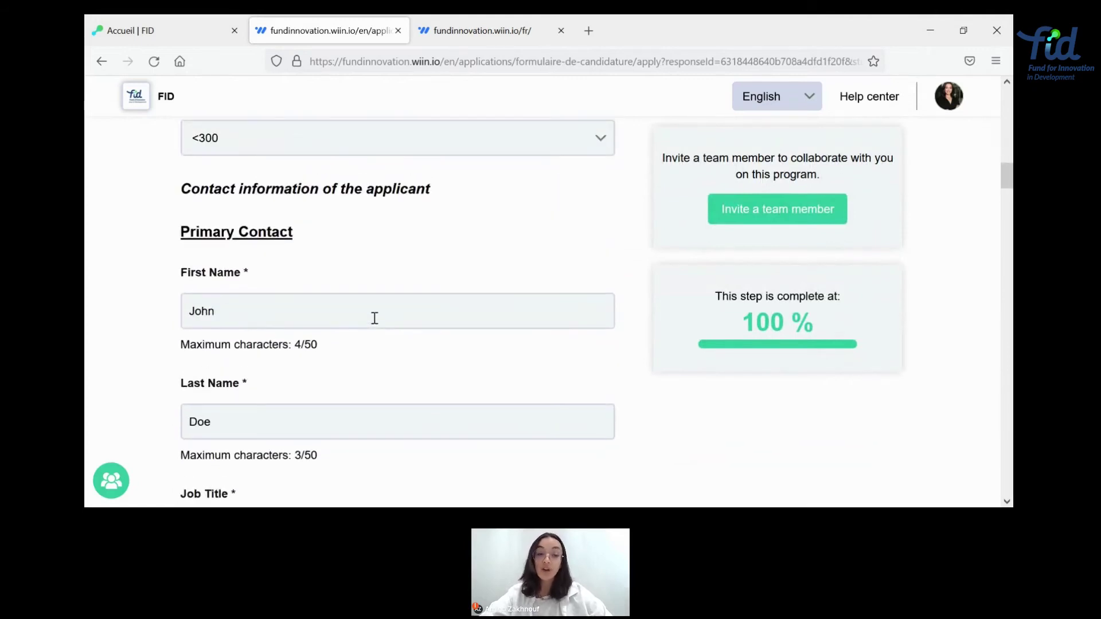
scroll(374, 317, down, 15)
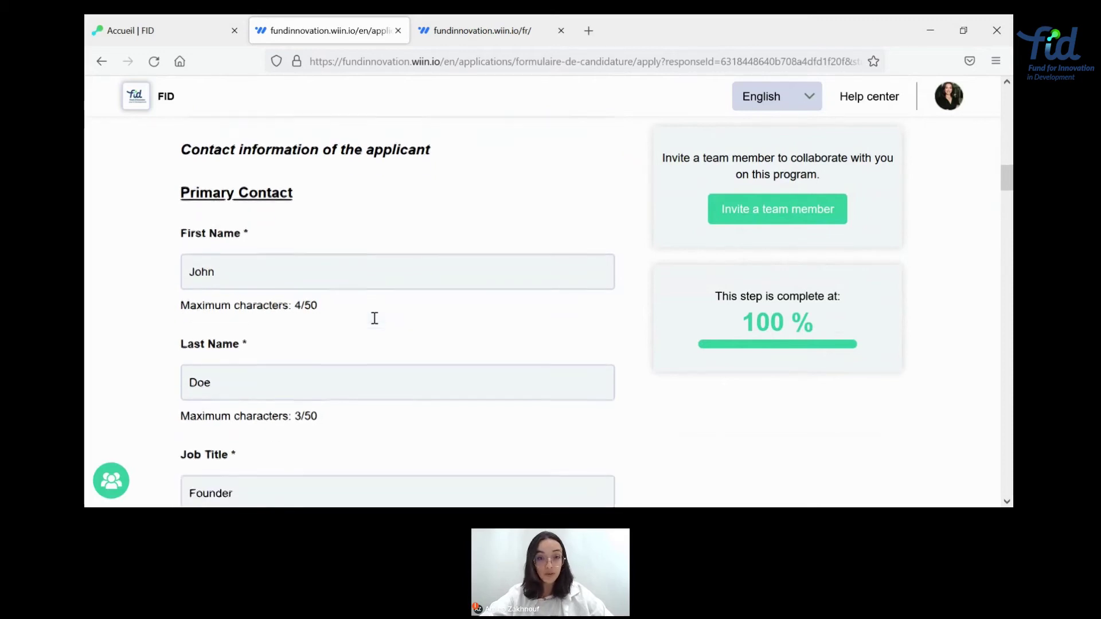
scroll(373, 318, down, 10)
scroll(375, 324, down, 1)
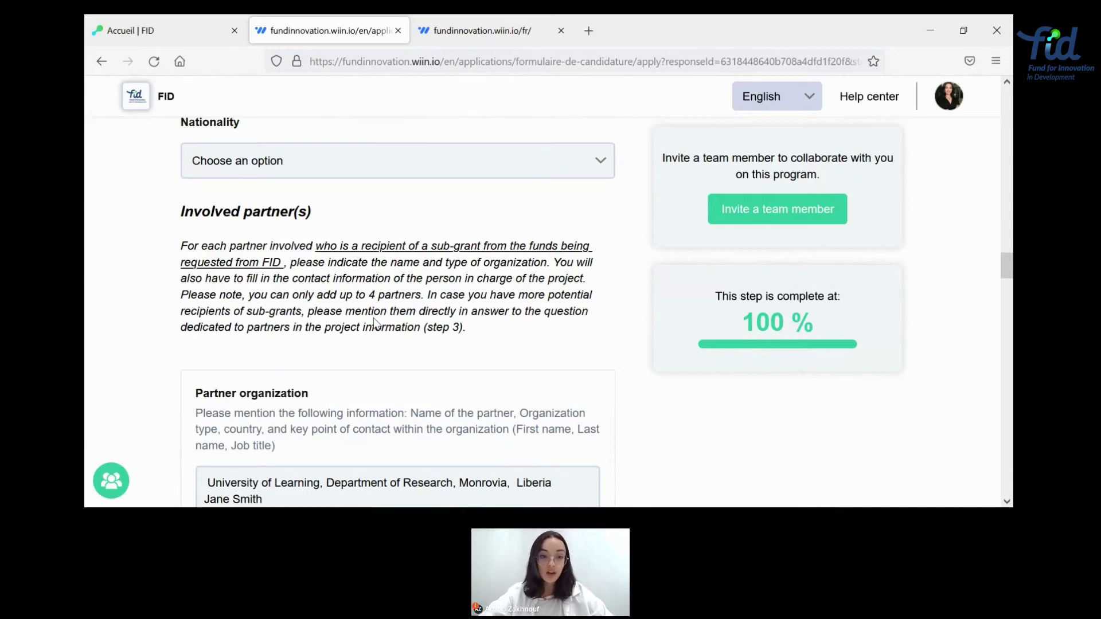
scroll(373, 318, down, 2)
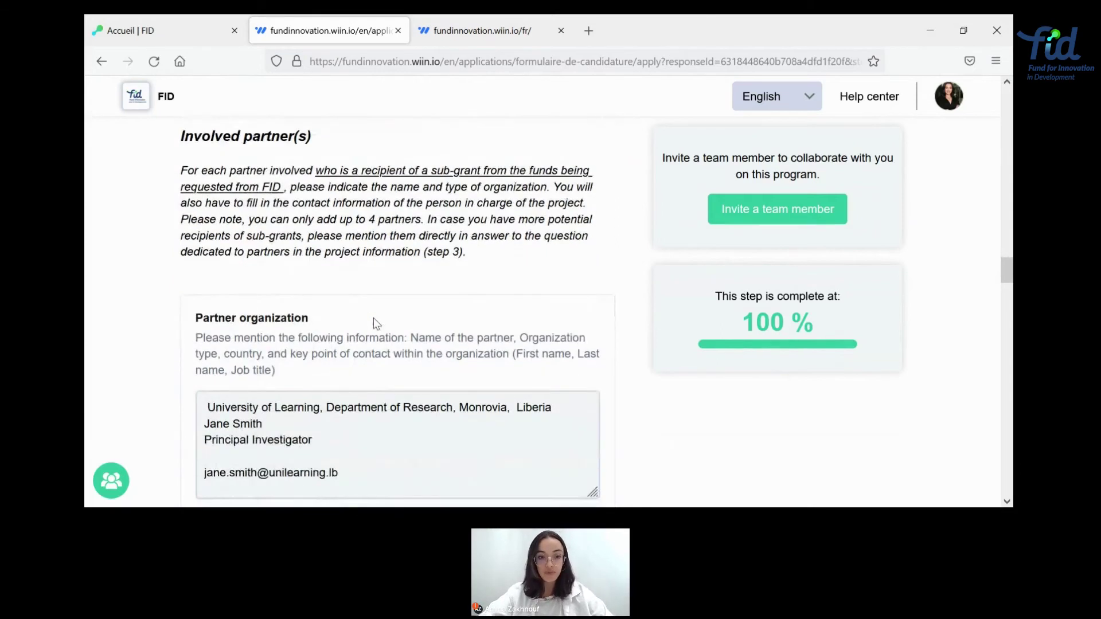
scroll(373, 318, down, 3)
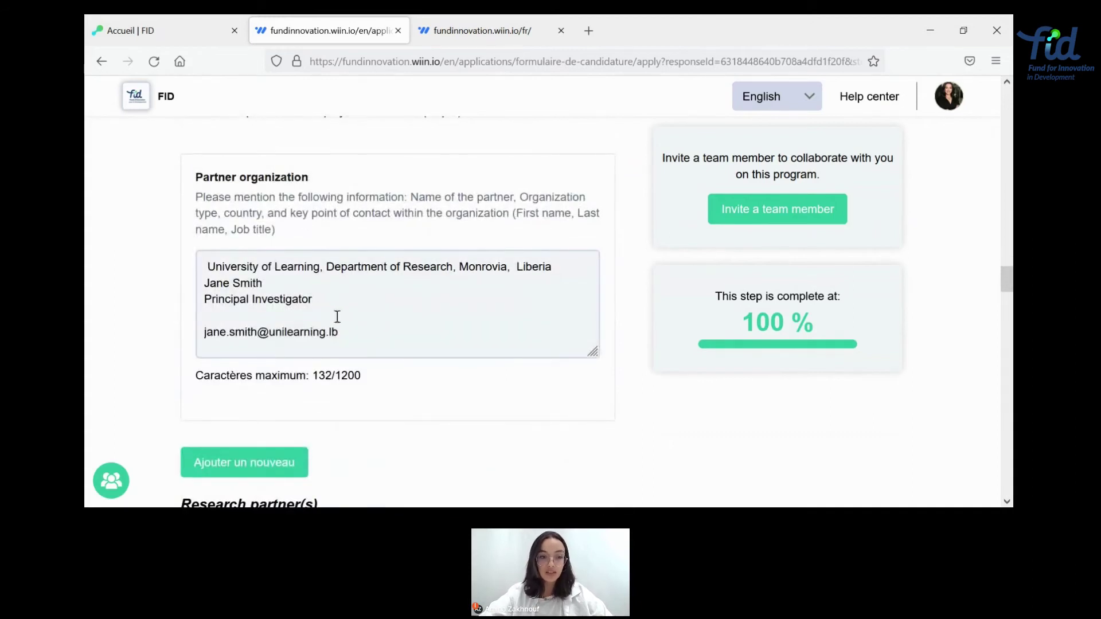
scroll(330, 332, down, 3)
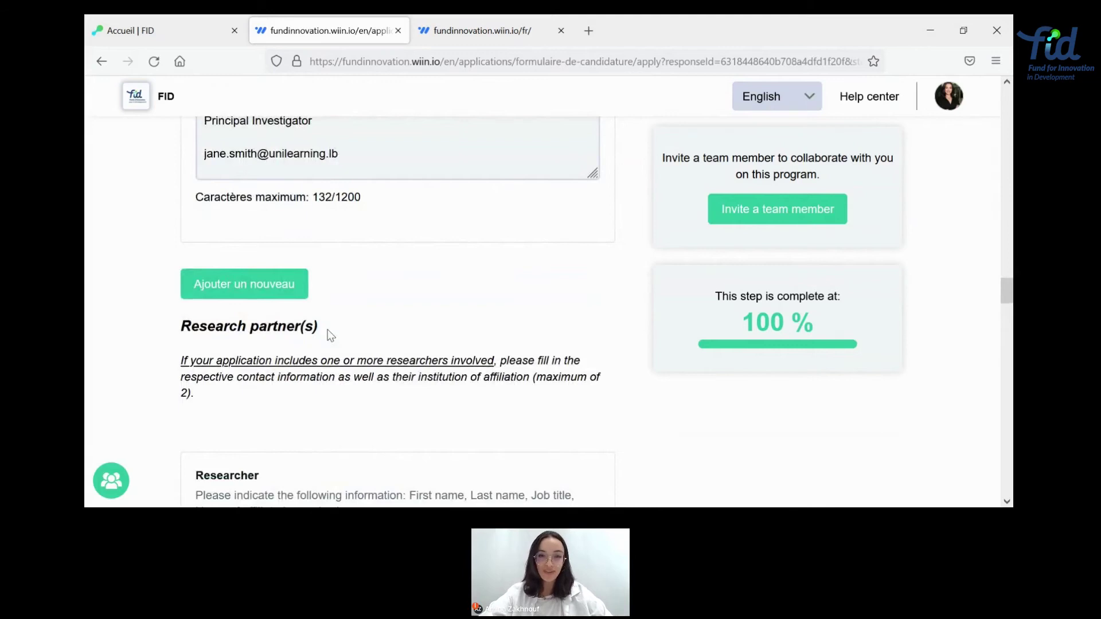
scroll(331, 336, down, 2)
scroll(330, 336, down, 1)
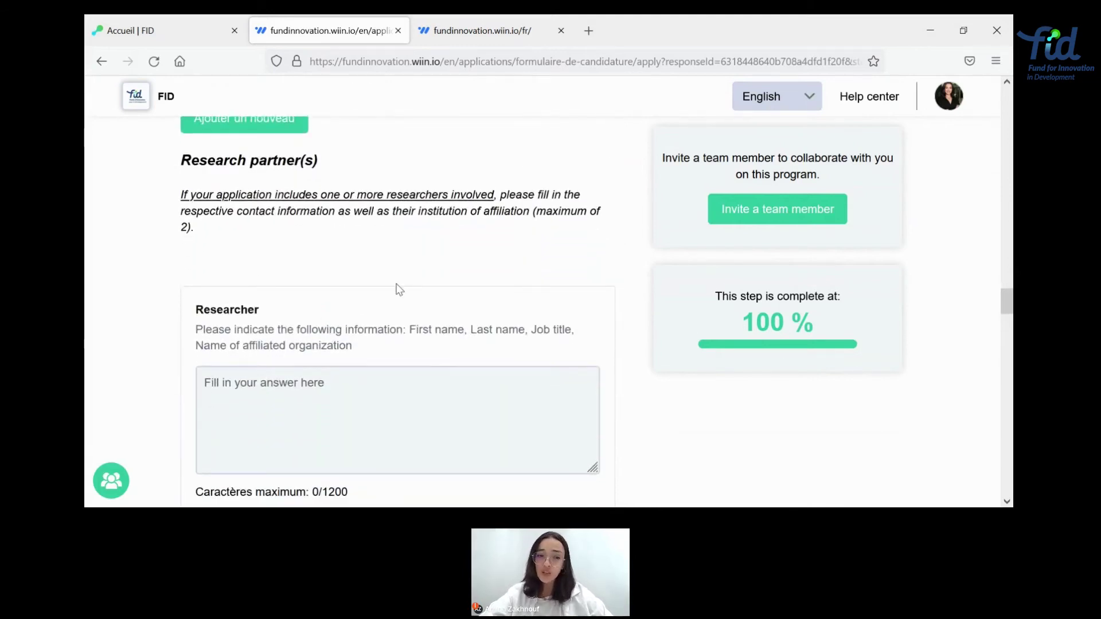
scroll(397, 287, down, 2)
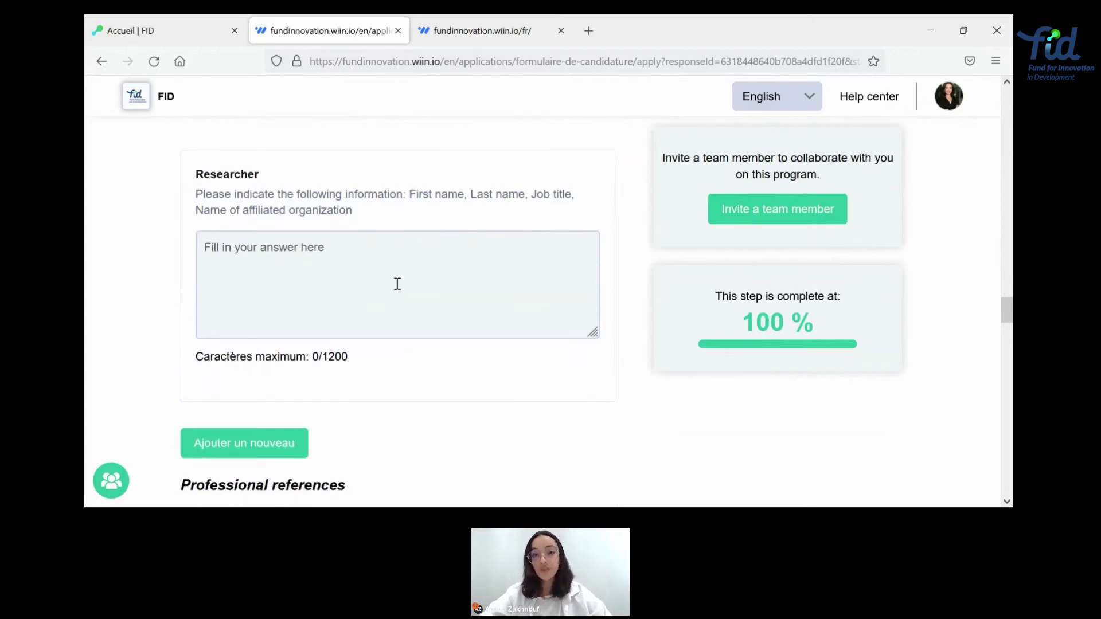
scroll(397, 284, down, 5)
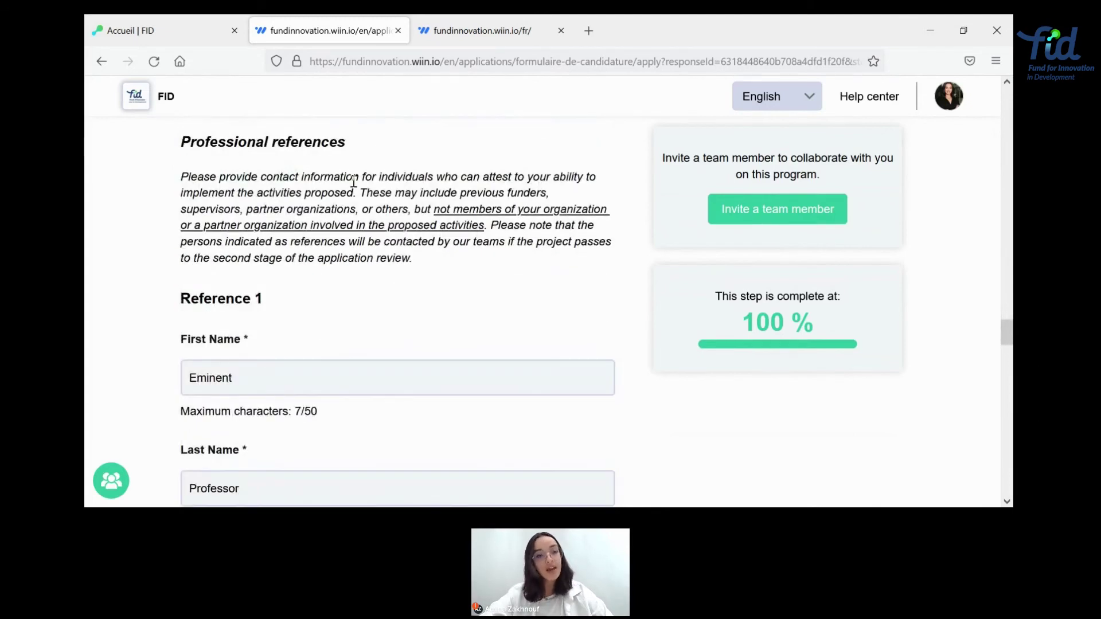
scroll(354, 181, down, 1)
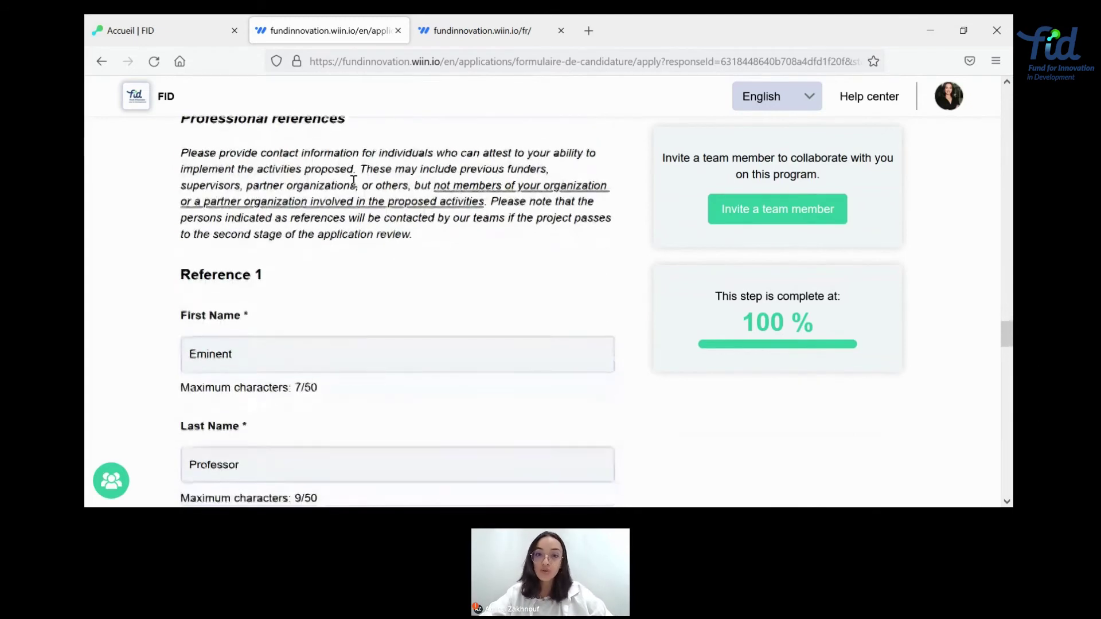
scroll(353, 181, down, 2)
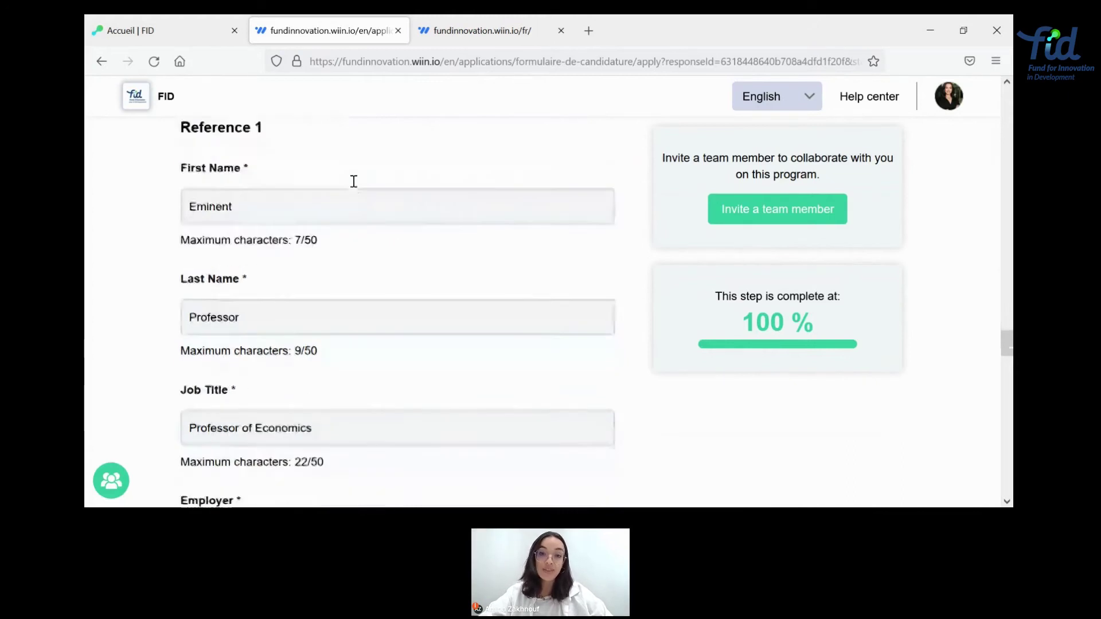
scroll(352, 181, down, 3)
scroll(356, 186, down, 5)
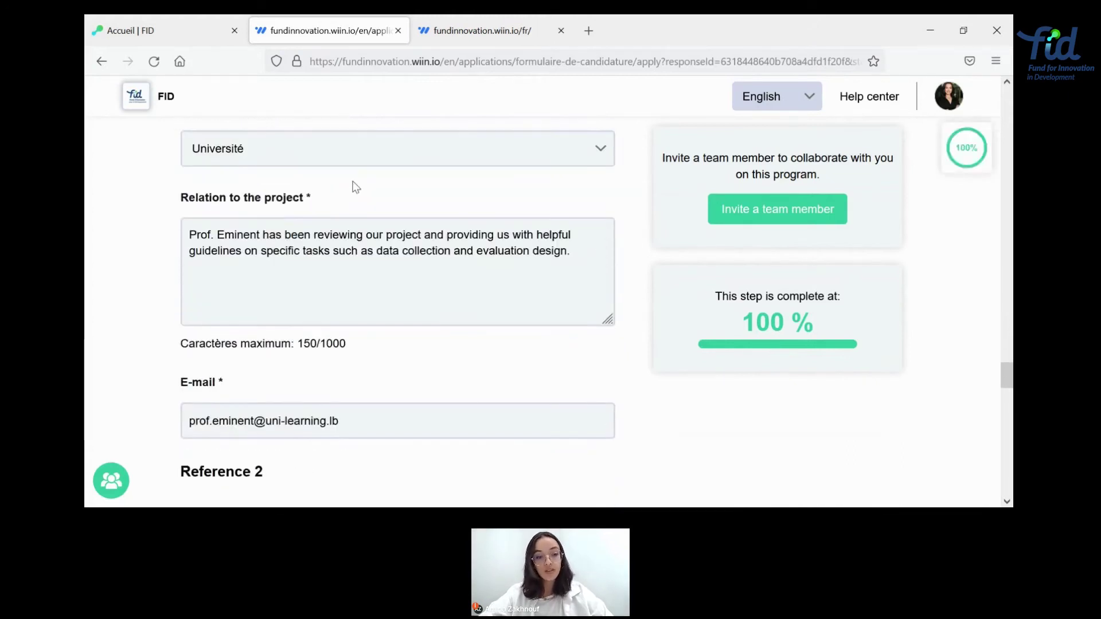
scroll(356, 187, down, 12)
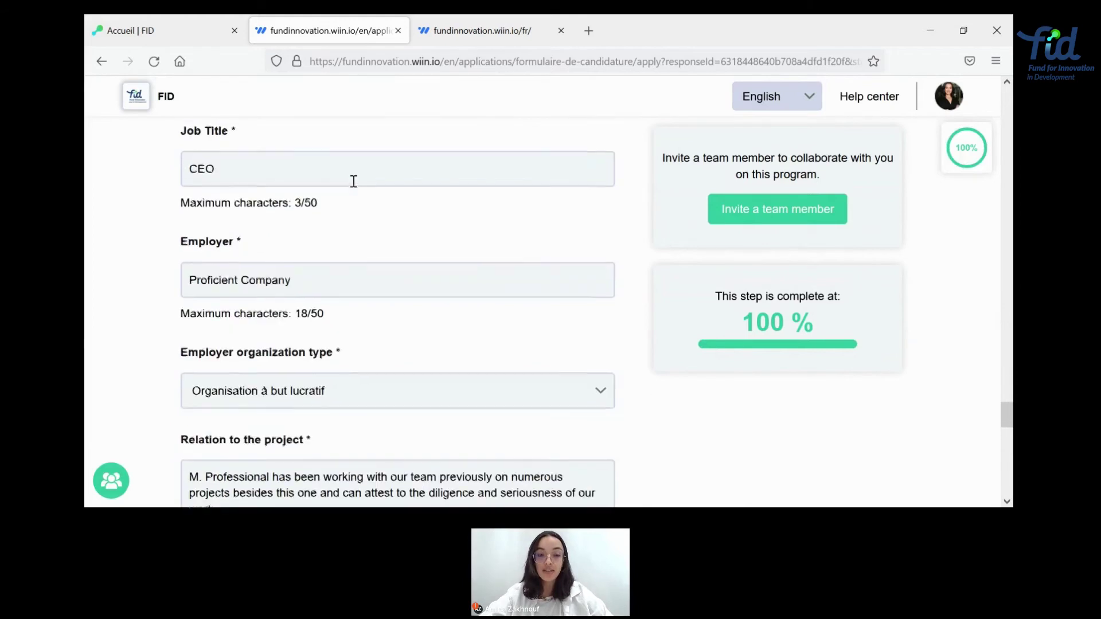
scroll(354, 181, down, 10)
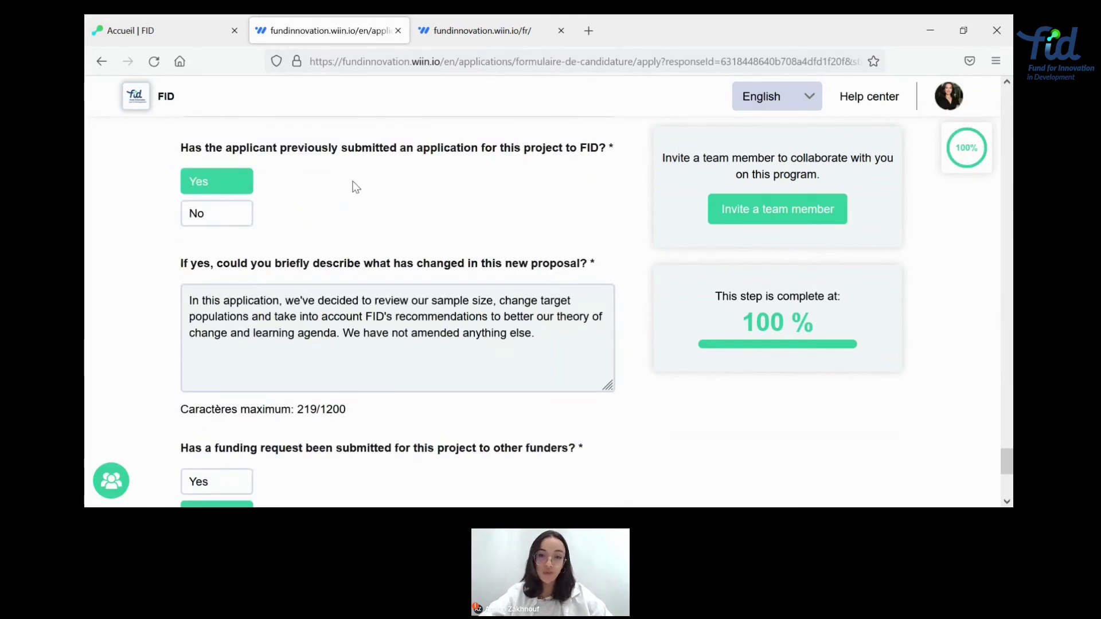
Step: Scroll down the organization information form to reach its bottom
scroll(356, 186, up, 2)
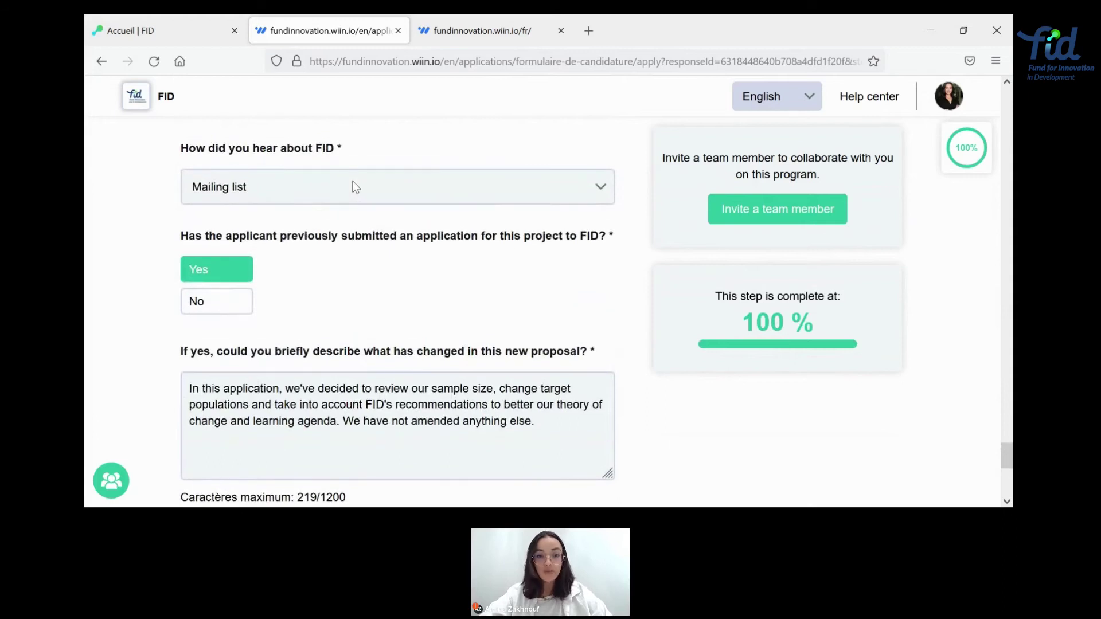
scroll(355, 187, down, 1)
scroll(355, 187, down, 1)
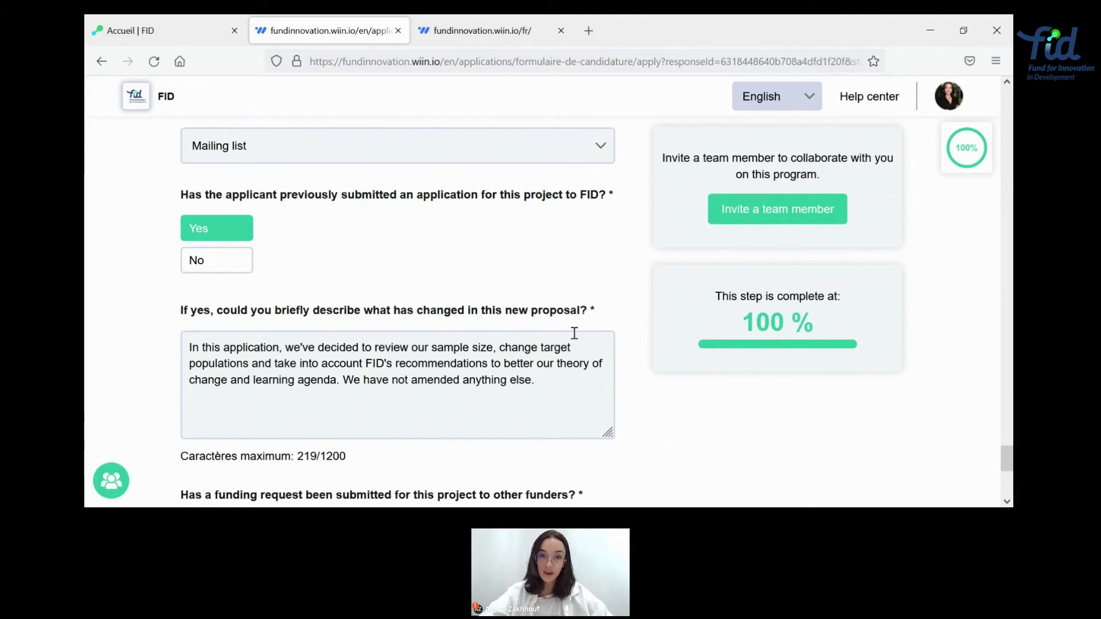
scroll(574, 333, down, 5)
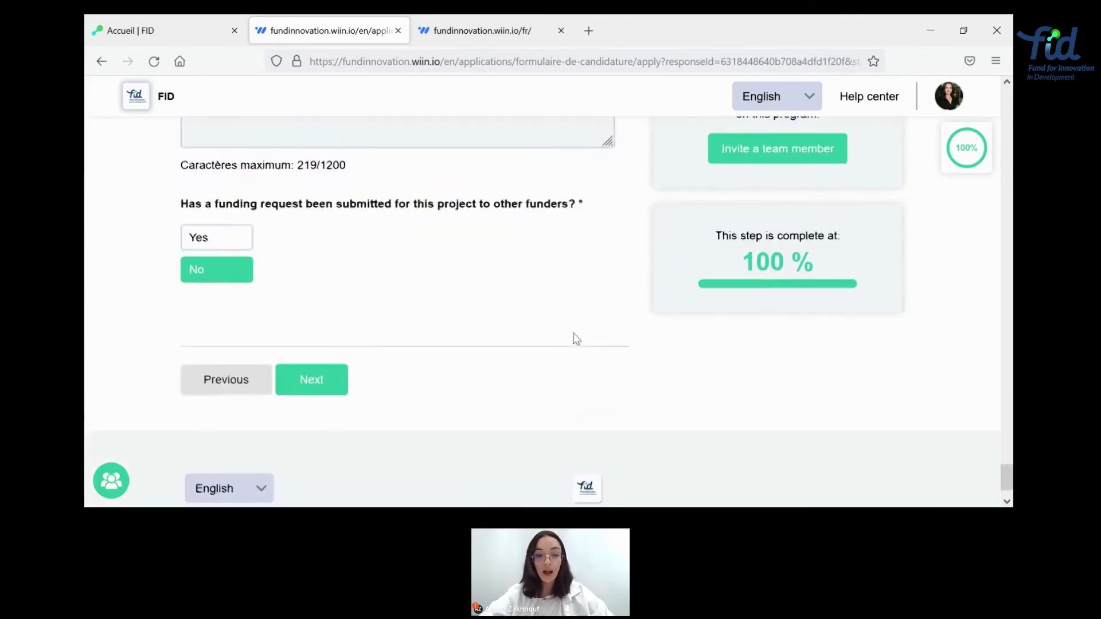
click(305, 389)
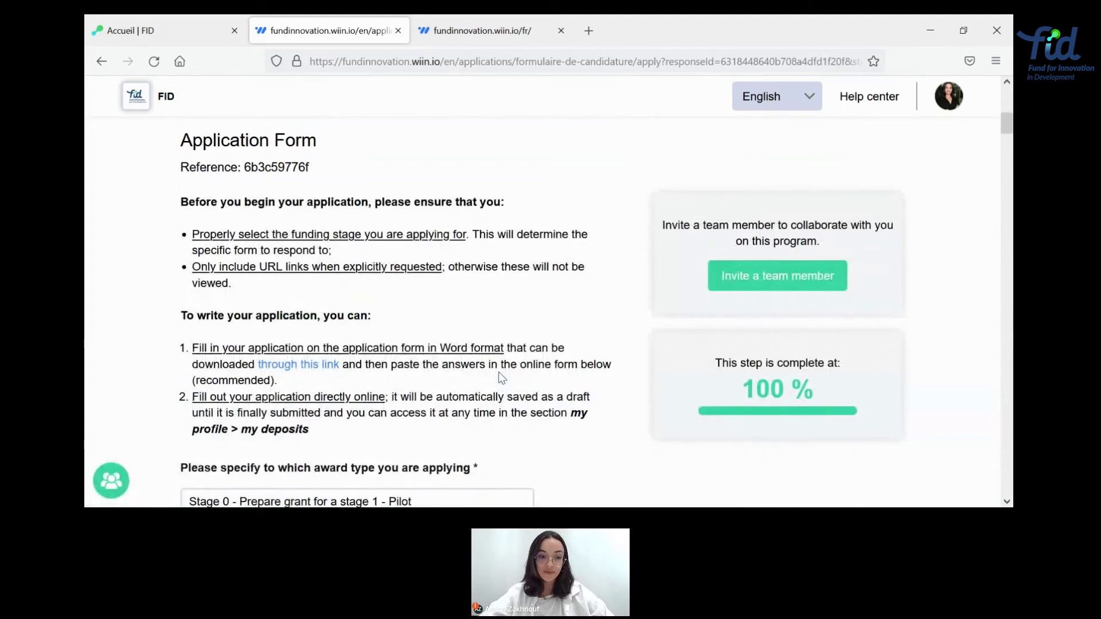
scroll(499, 377, down, 1)
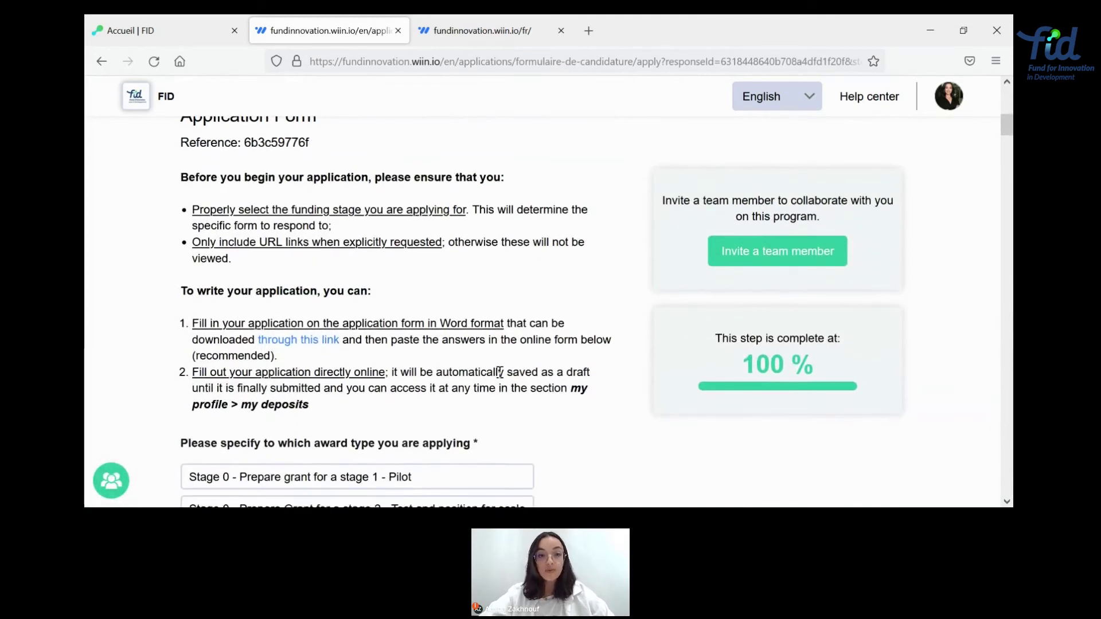
scroll(499, 372, up, 3)
scroll(500, 375, down, 2)
scroll(500, 376, down, 1)
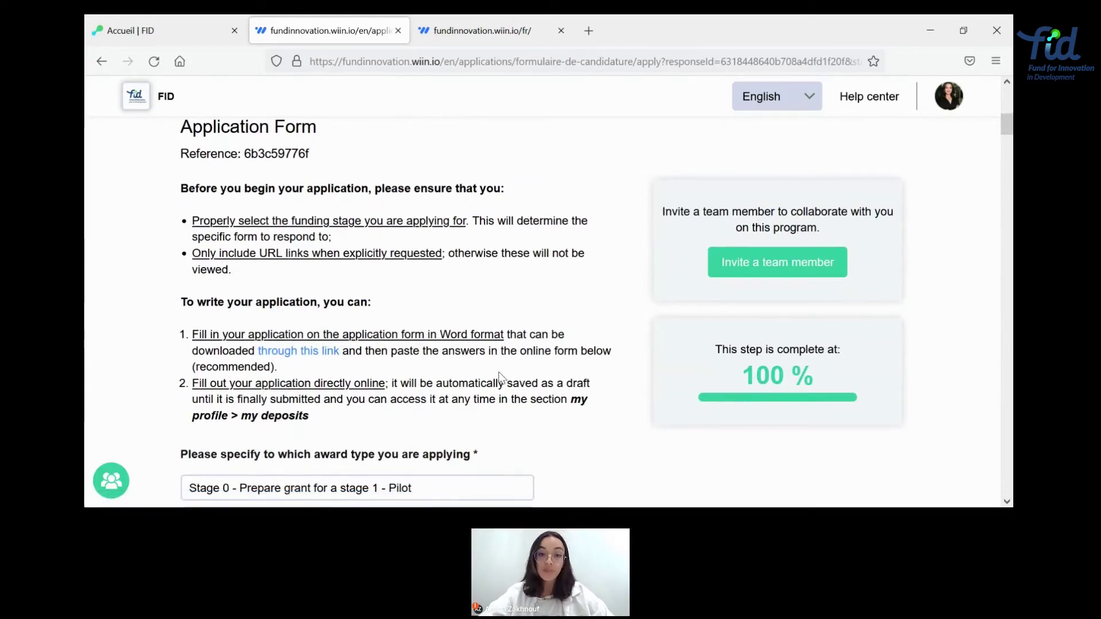
scroll(499, 375, down, 4)
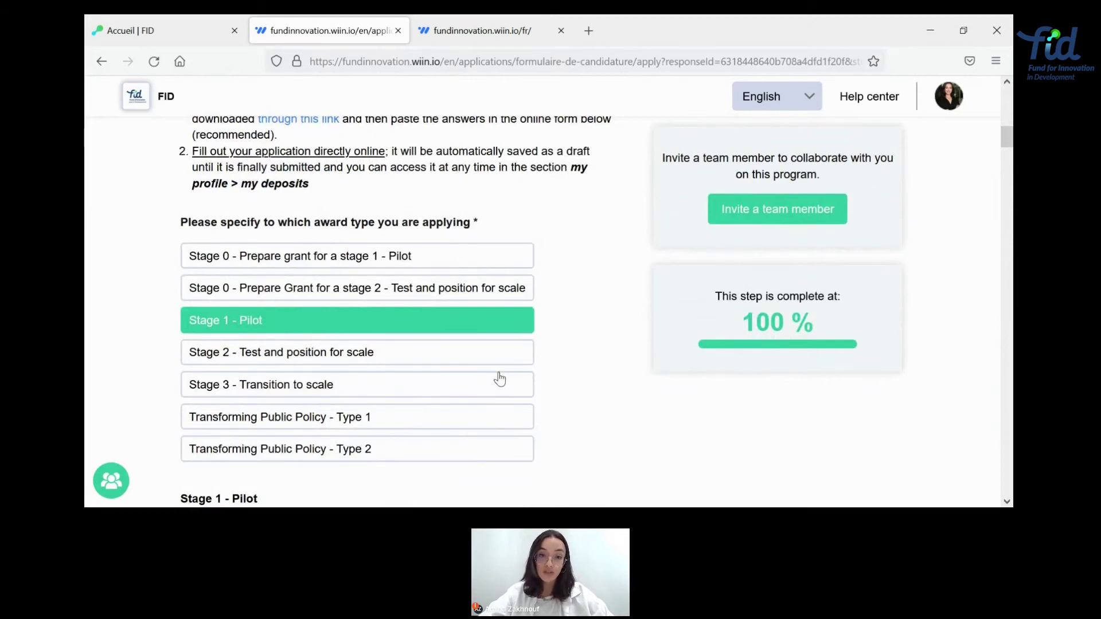
scroll(499, 379, up, 3)
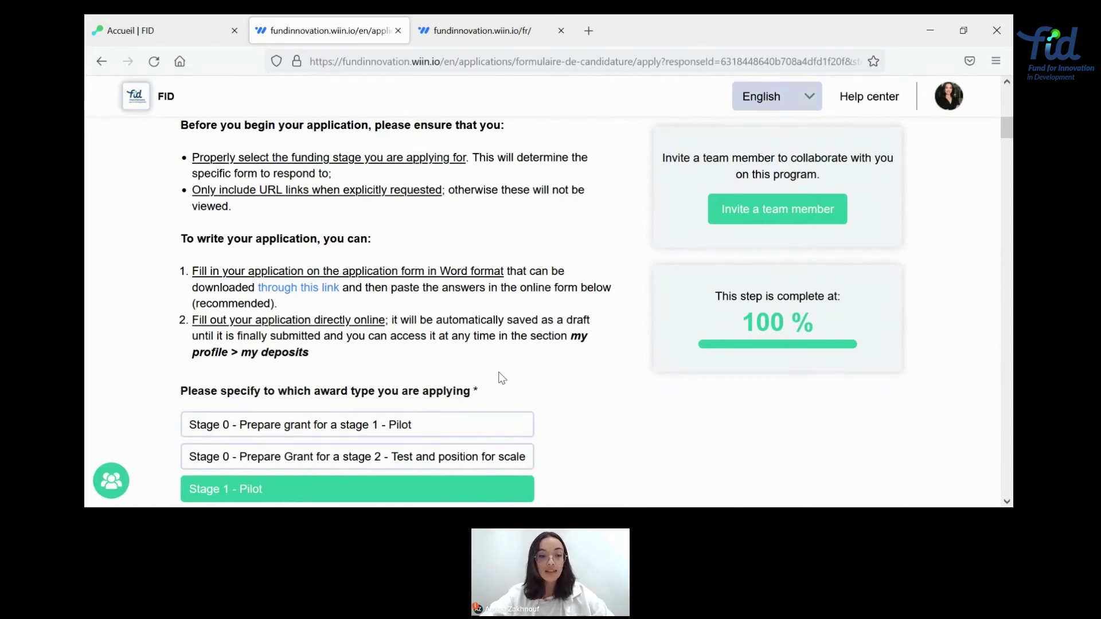
scroll(502, 378, down, 5)
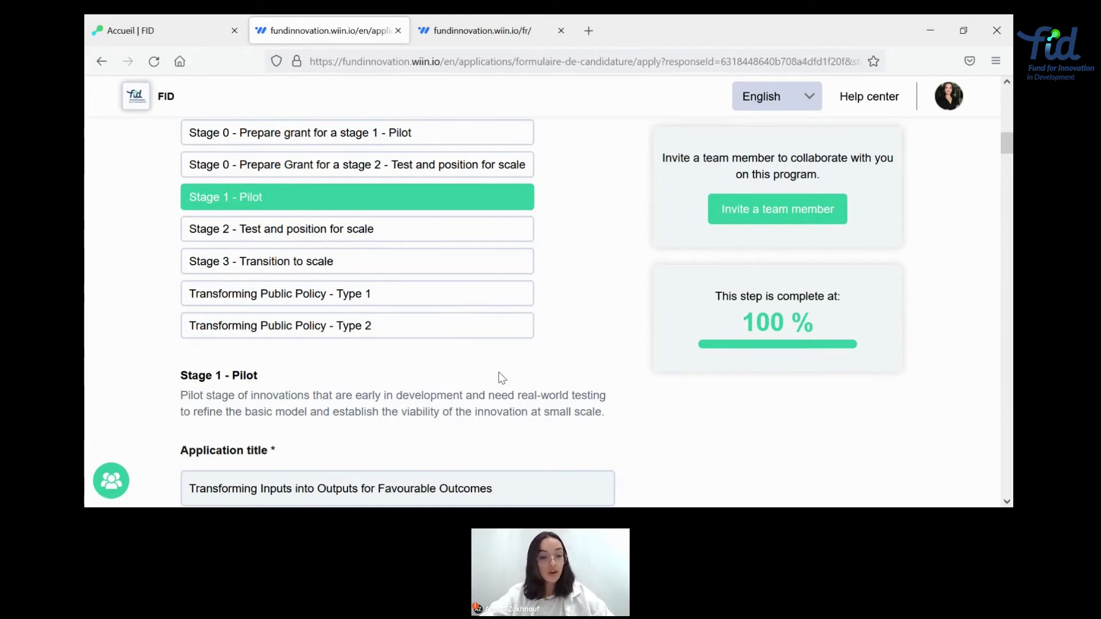
scroll(498, 373, down, 4)
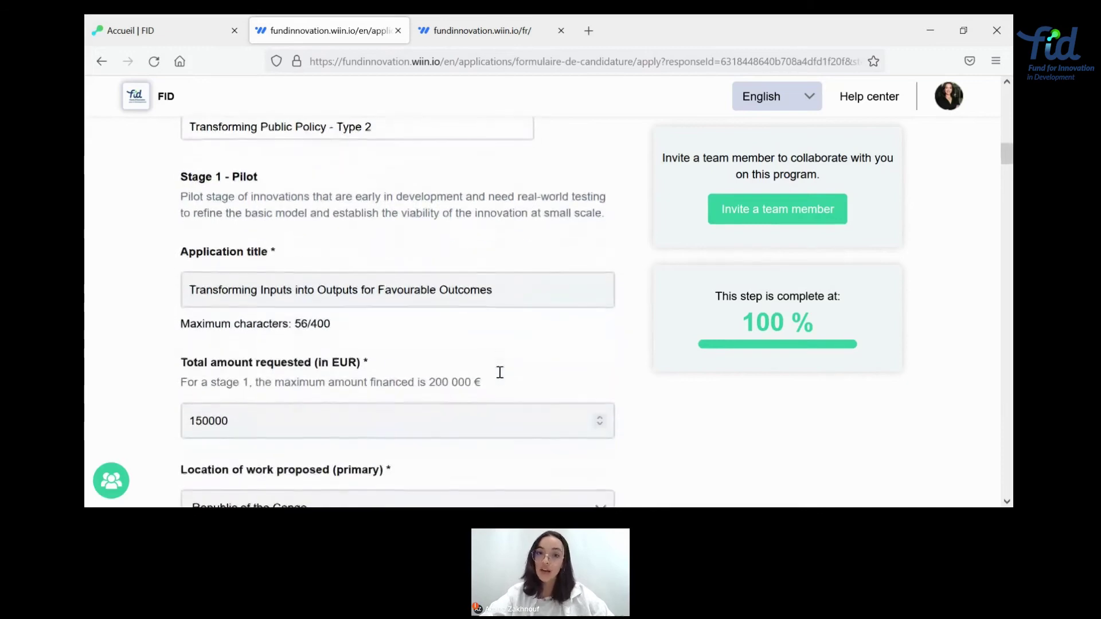
scroll(500, 373, down, 1)
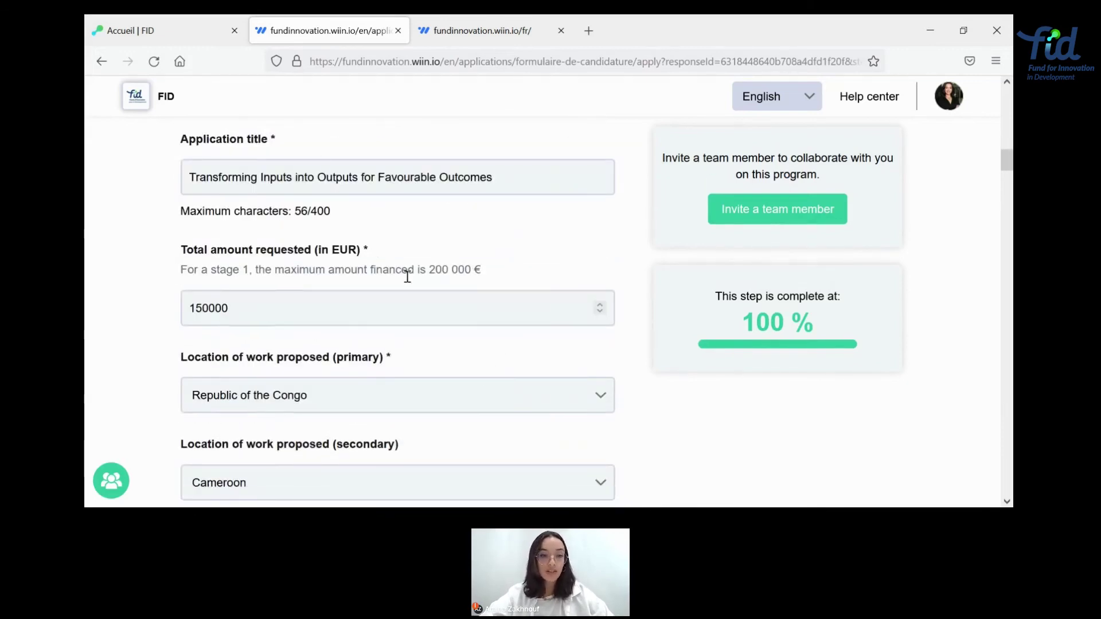
scroll(407, 277, down, 2)
scroll(408, 278, down, 2)
scroll(405, 276, up, 2)
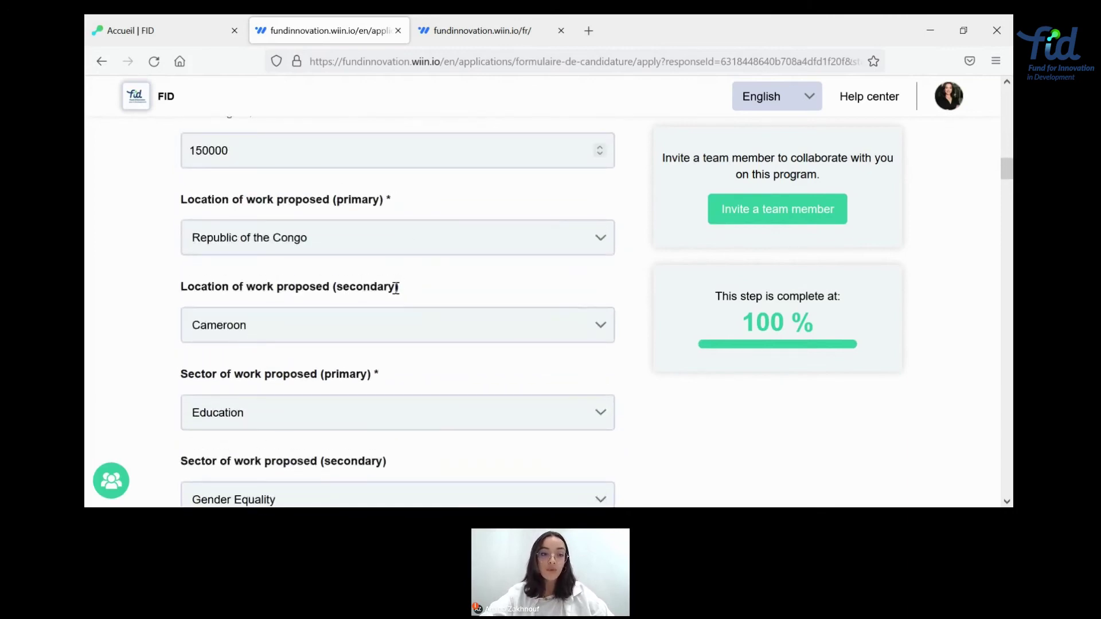
scroll(396, 287, down, 3)
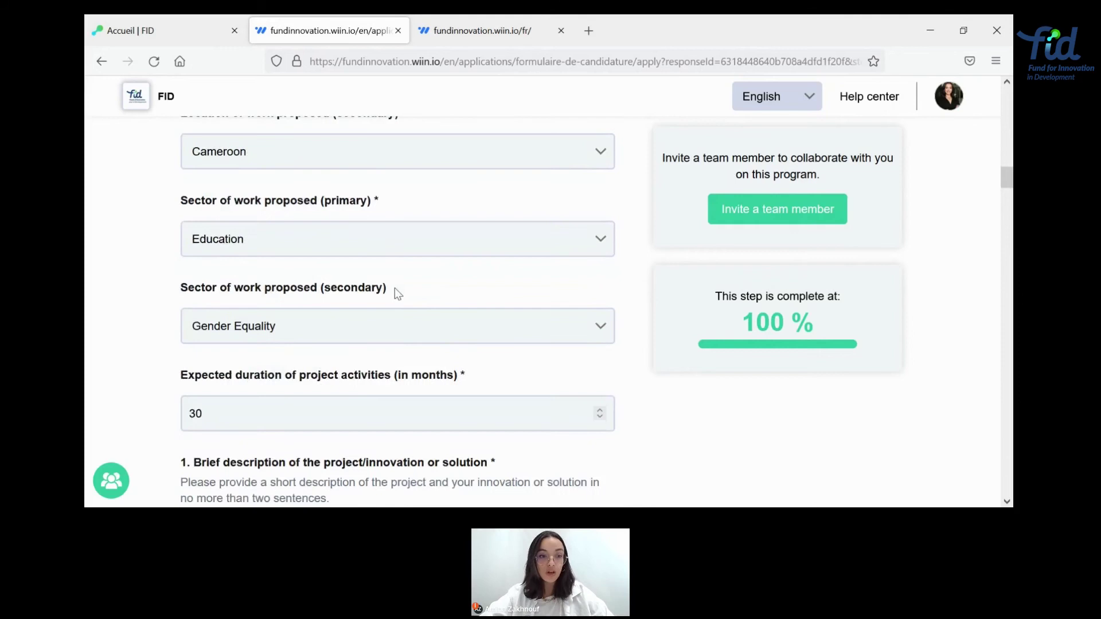
scroll(394, 287, down, 4)
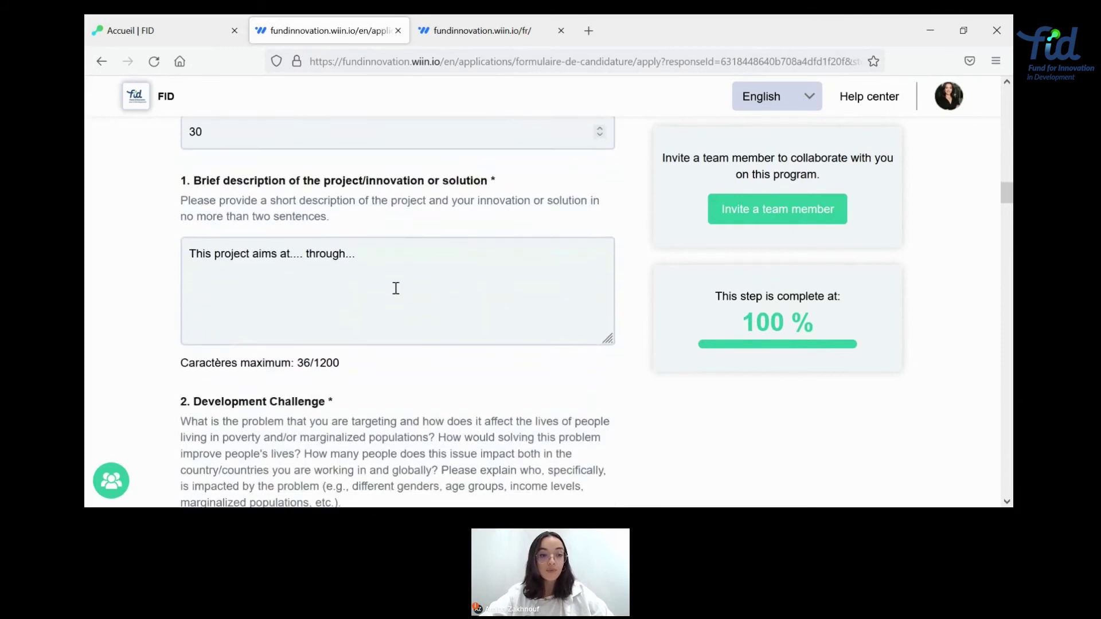
scroll(395, 287, down, 2)
scroll(396, 287, down, 2)
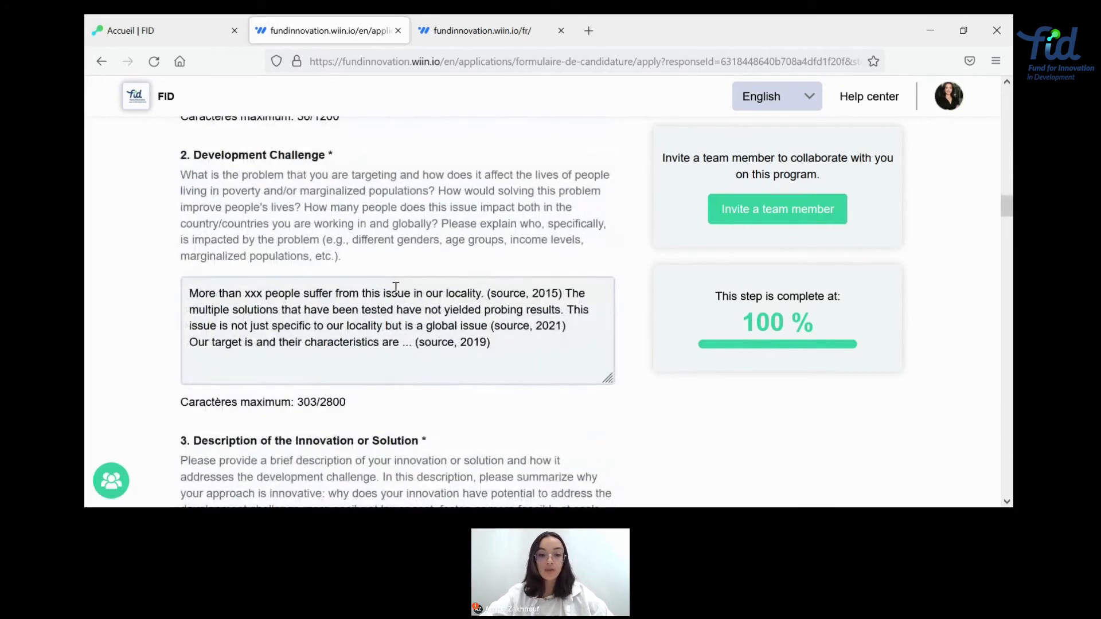
scroll(396, 288, down, 1)
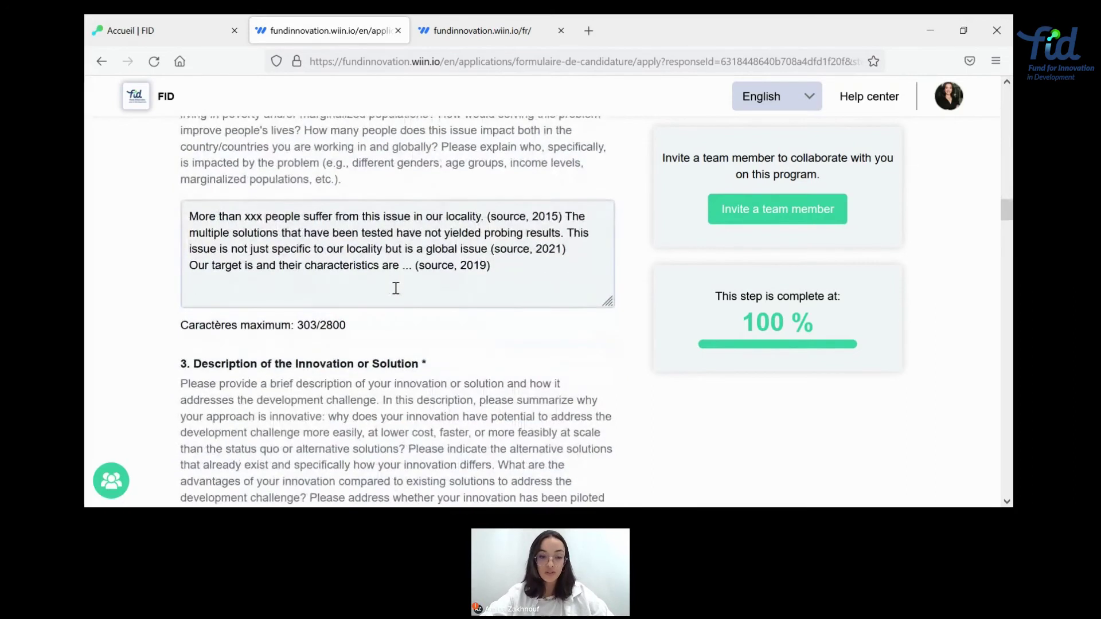
scroll(395, 288, up, 2)
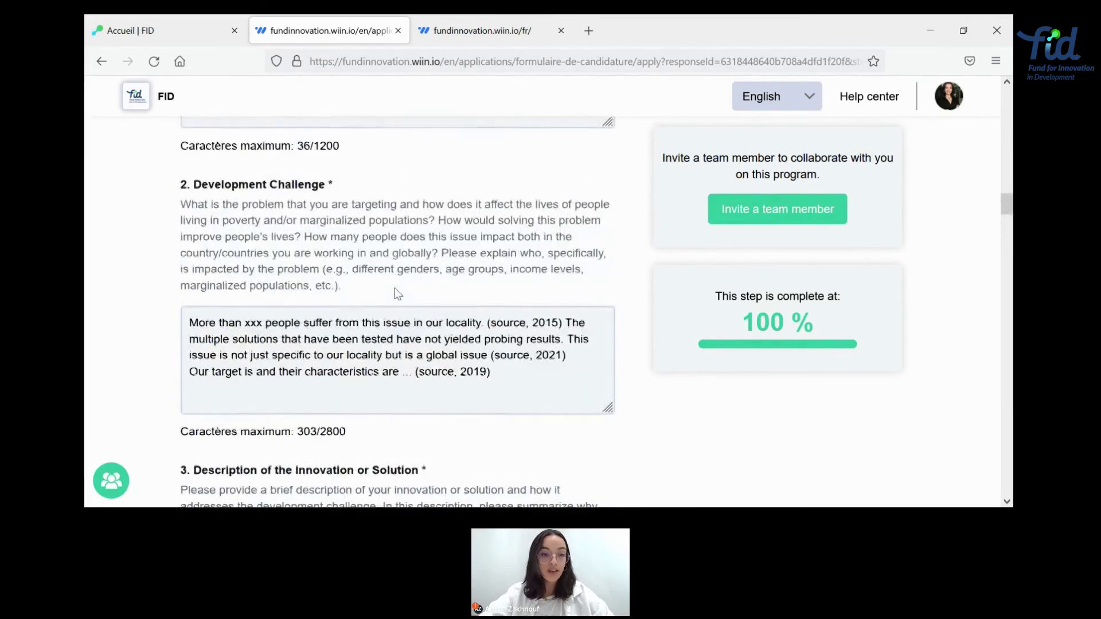
scroll(394, 287, down, 12)
scroll(394, 287, down, 6)
scroll(396, 287, up, 3)
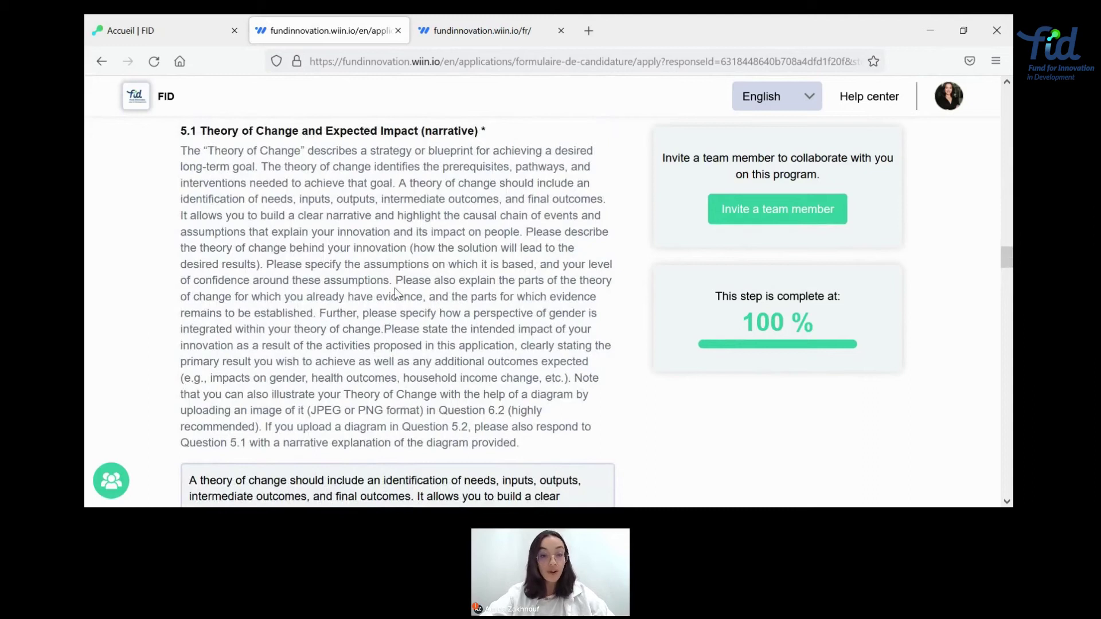
scroll(394, 287, down, 5)
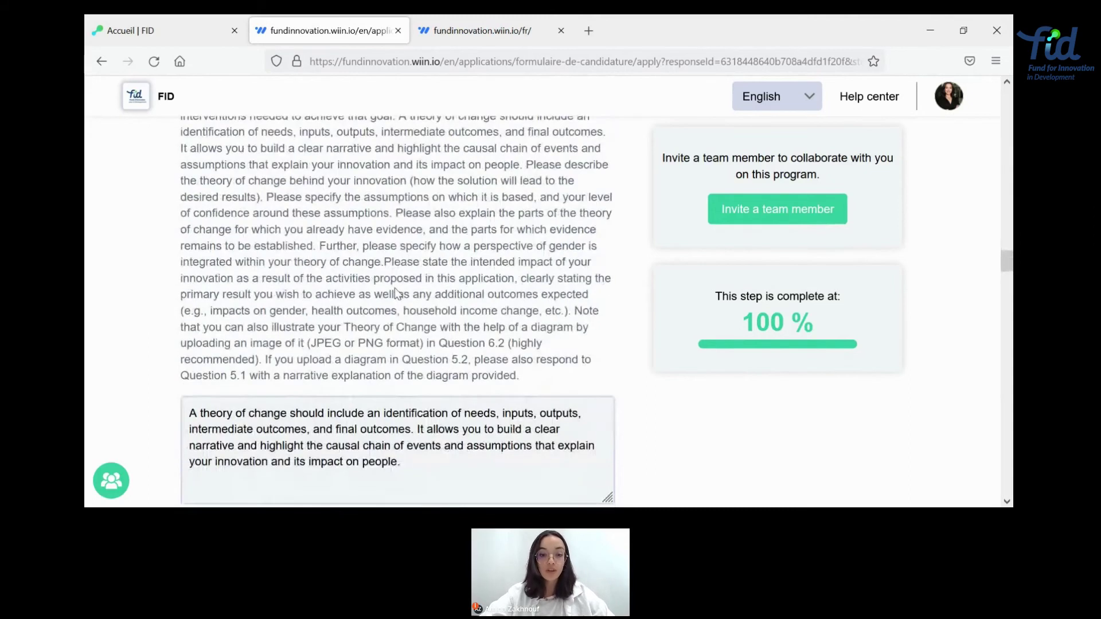
scroll(395, 288, down, 2)
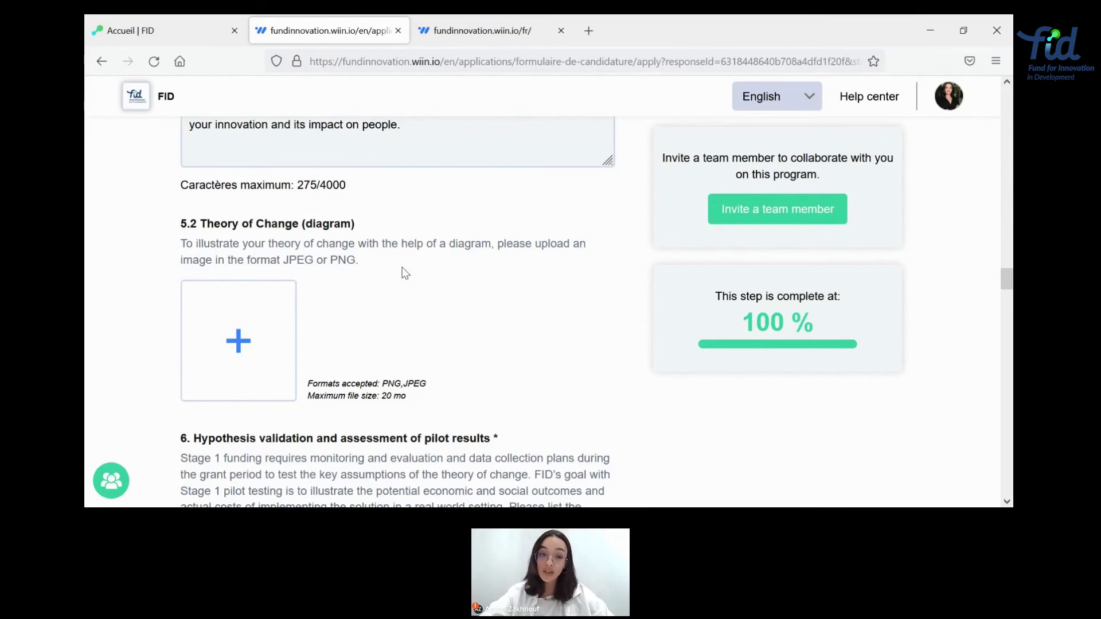
Step: Scroll through the remaining Application Form sections and consent answers to the end of the form
scroll(405, 272, down, 10)
scroll(403, 267, down, 4)
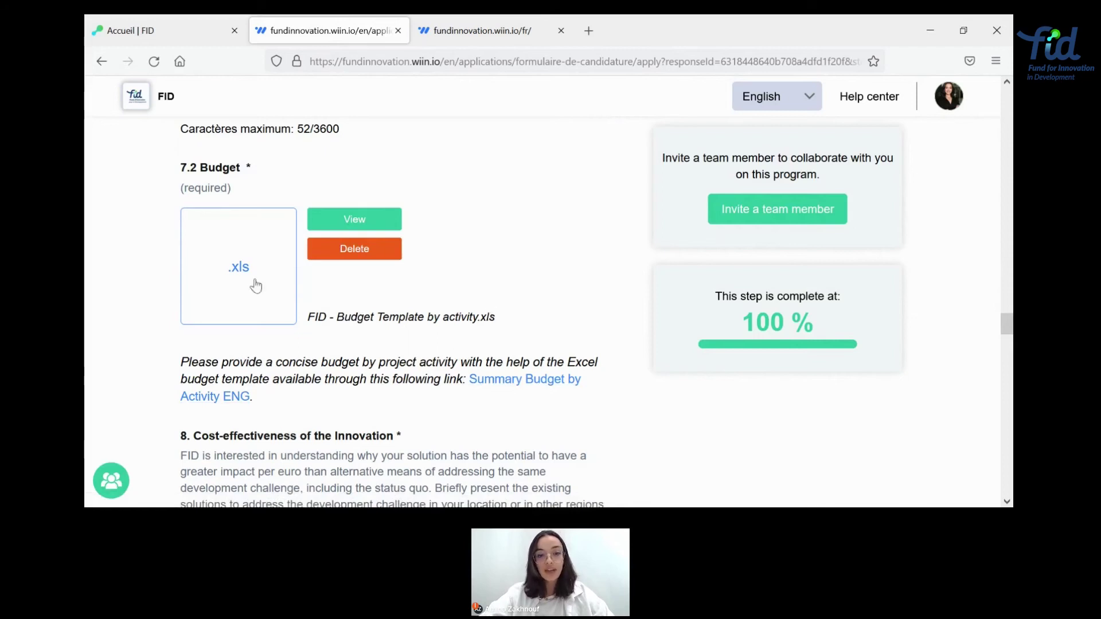
scroll(459, 307, down, 3)
scroll(459, 307, down, 12)
scroll(458, 306, down, 10)
scroll(459, 302, down, 2)
scroll(459, 301, down, 15)
scroll(459, 301, up, 2)
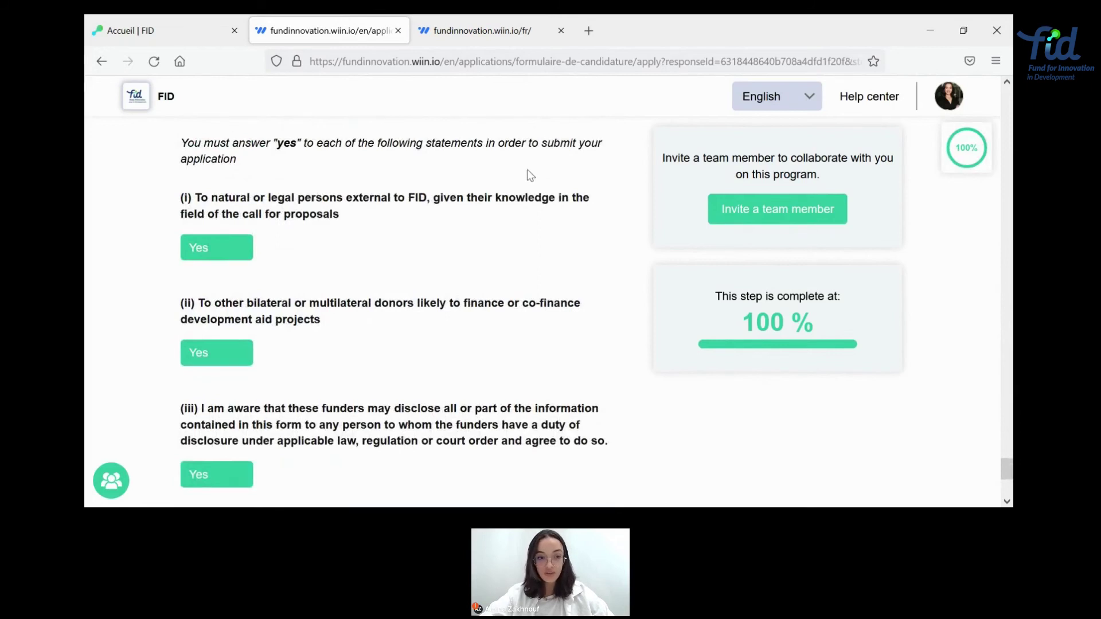
scroll(490, 251, down, 4)
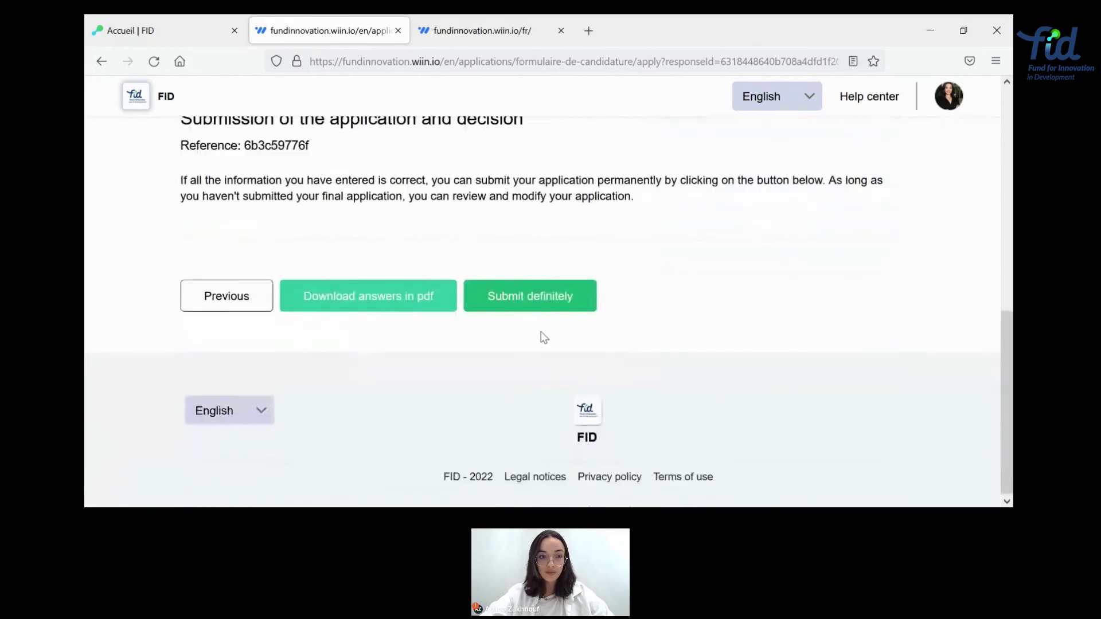
Step: Submit the Stage 1 application definitively, confirming with 'Yes, Submit'
scroll(427, 401, up, 3)
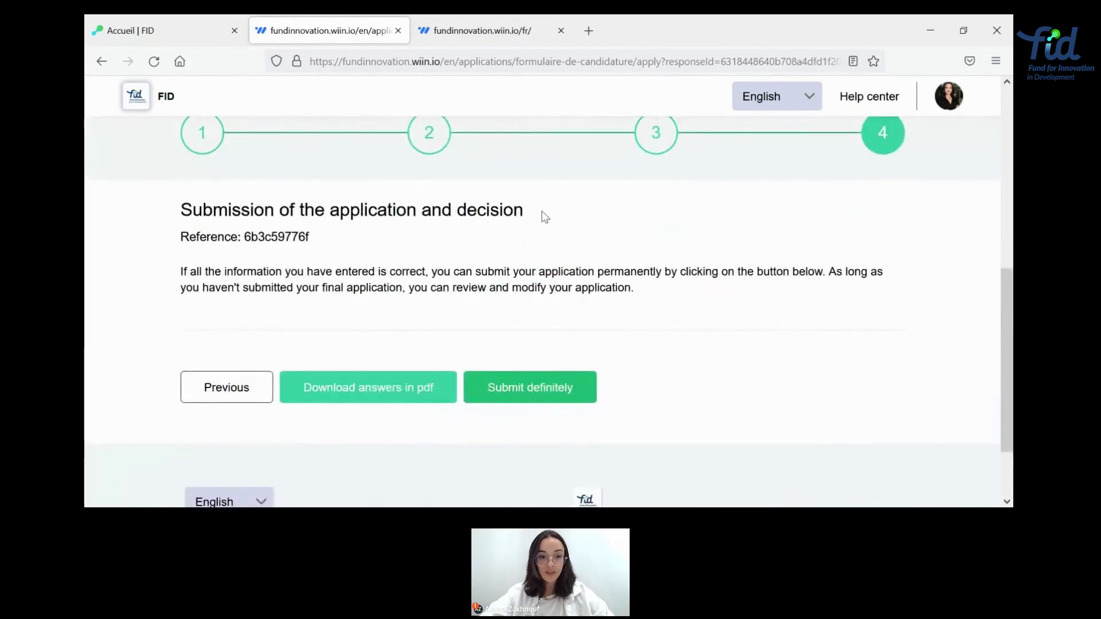
scroll(545, 217, up, 1)
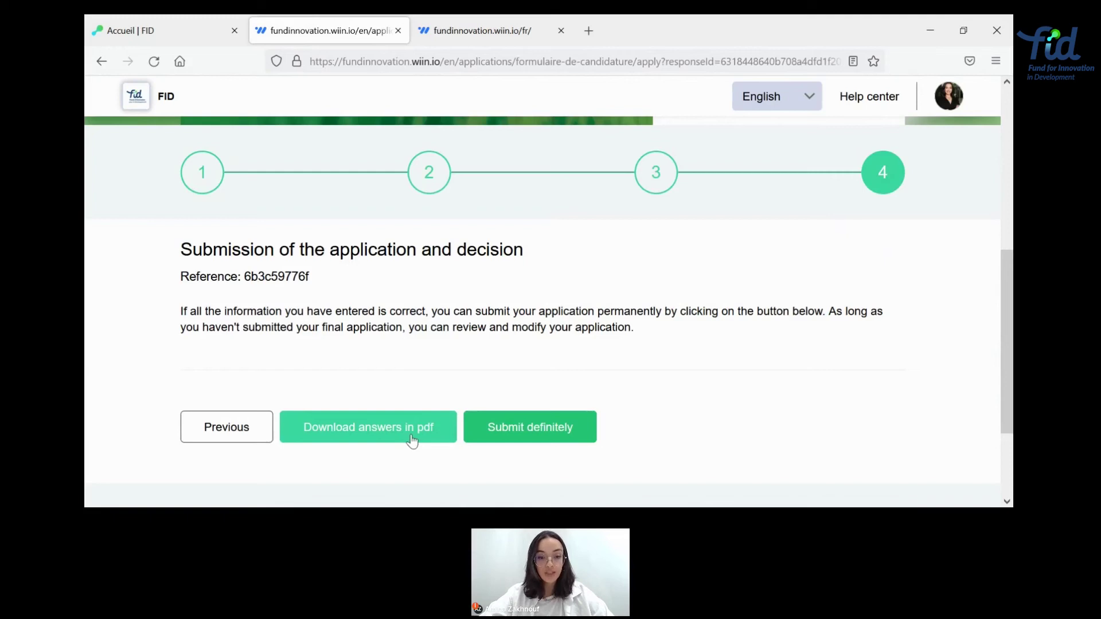
click(524, 435)
click(674, 366)
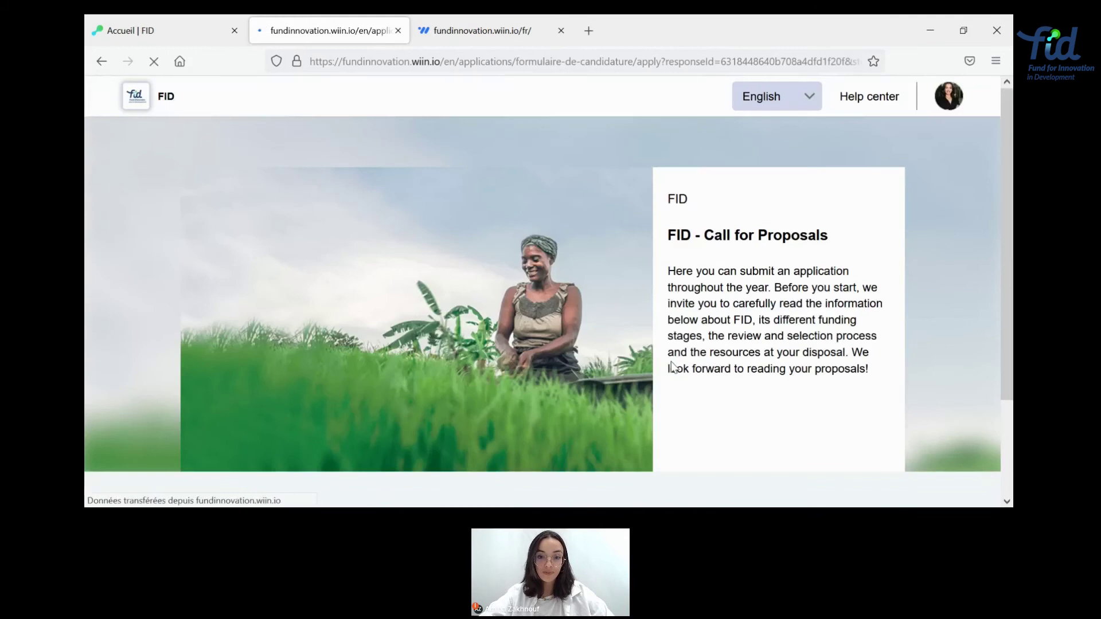
scroll(672, 367, down, 6)
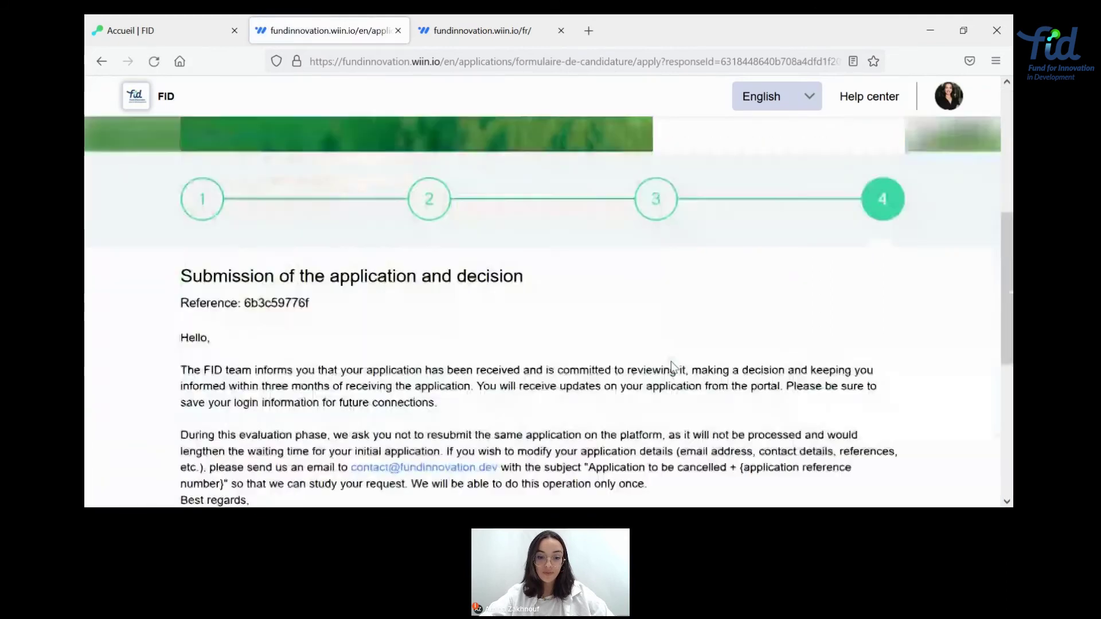
scroll(672, 366, down, 3)
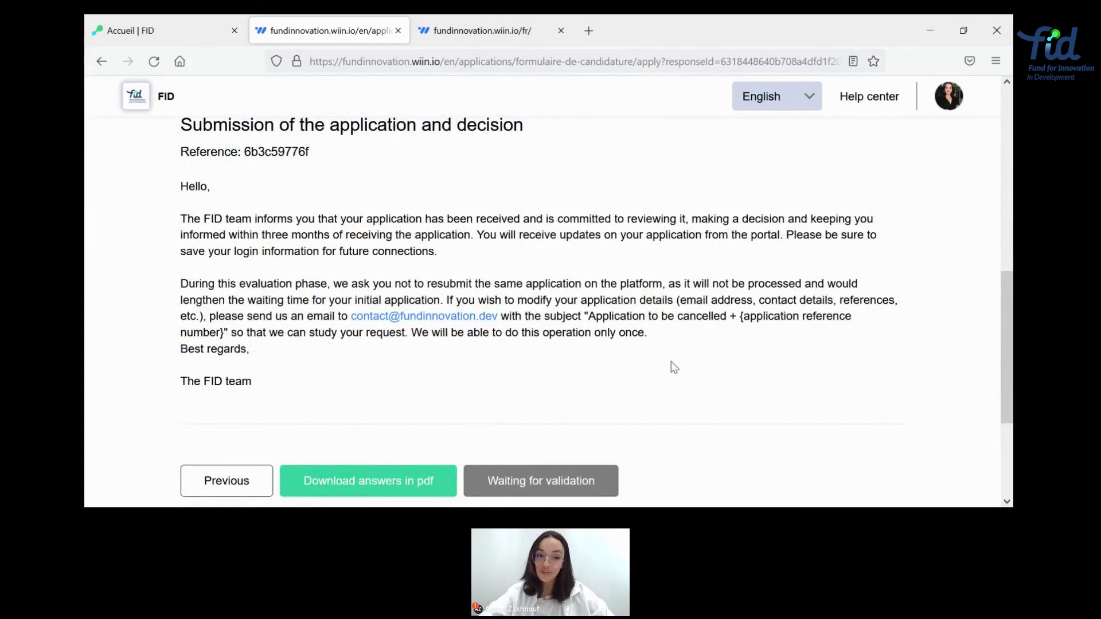
scroll(671, 363, up, 1)
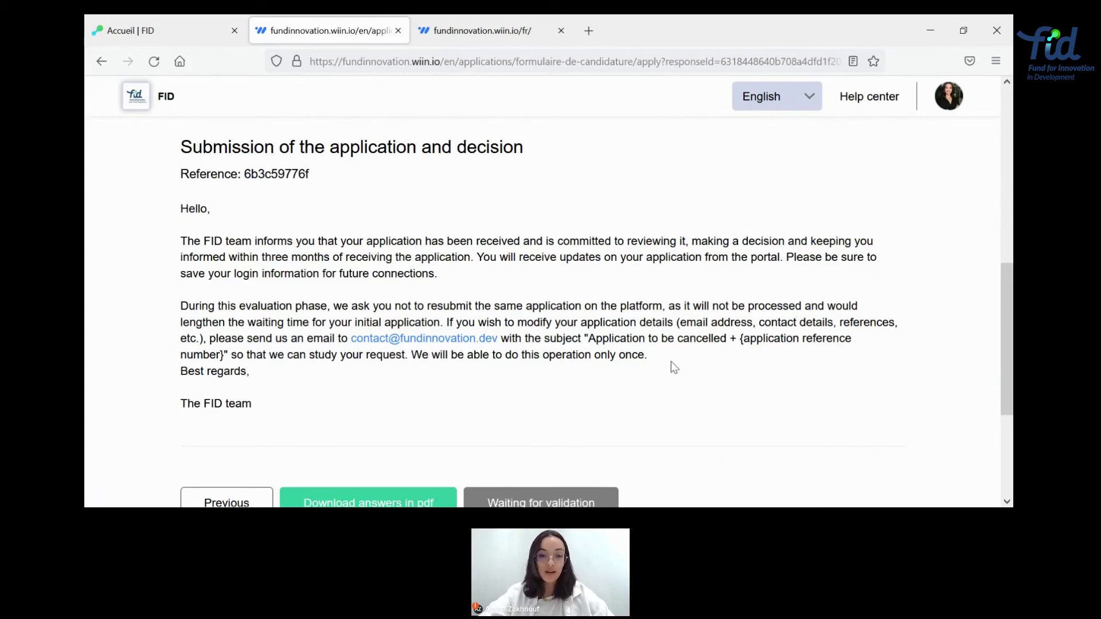
scroll(671, 363, down, 1)
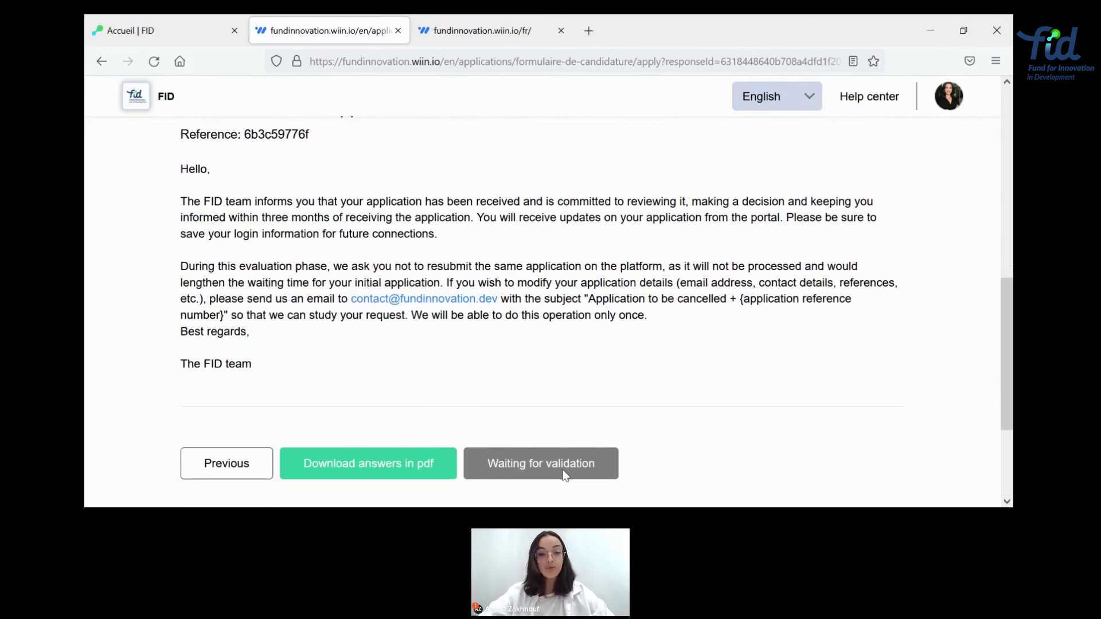
scroll(627, 336, up, 2)
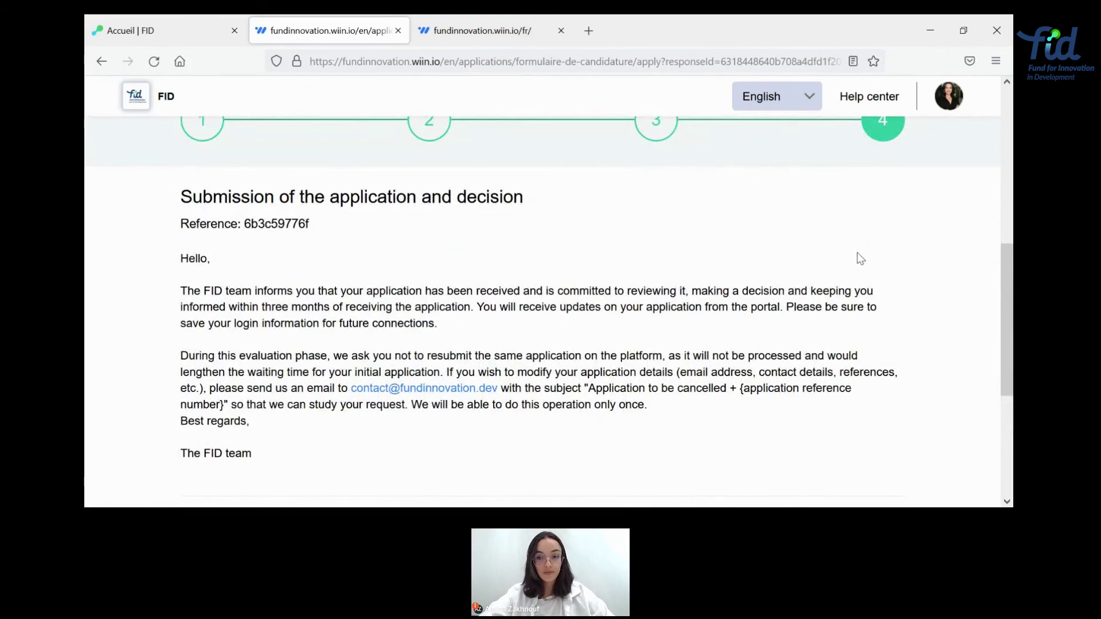
Step: Open My deposits from the profile menu and find the FID - Appel à projets deposit
click(949, 96)
click(843, 237)
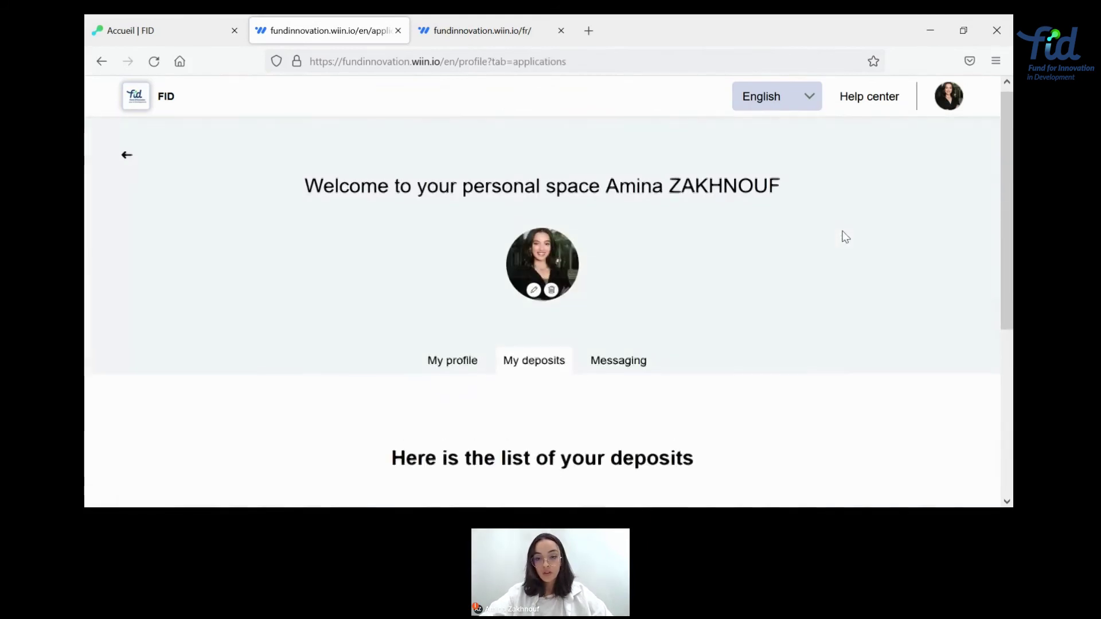
scroll(845, 237, down, 3)
scroll(844, 237, down, 3)
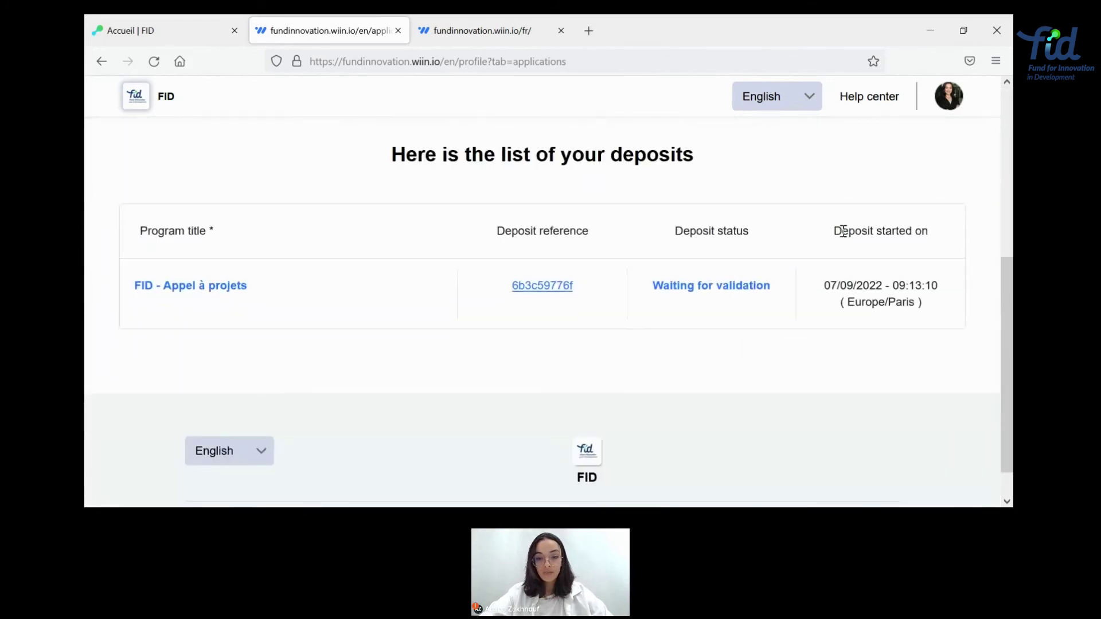
scroll(843, 232, up, 2)
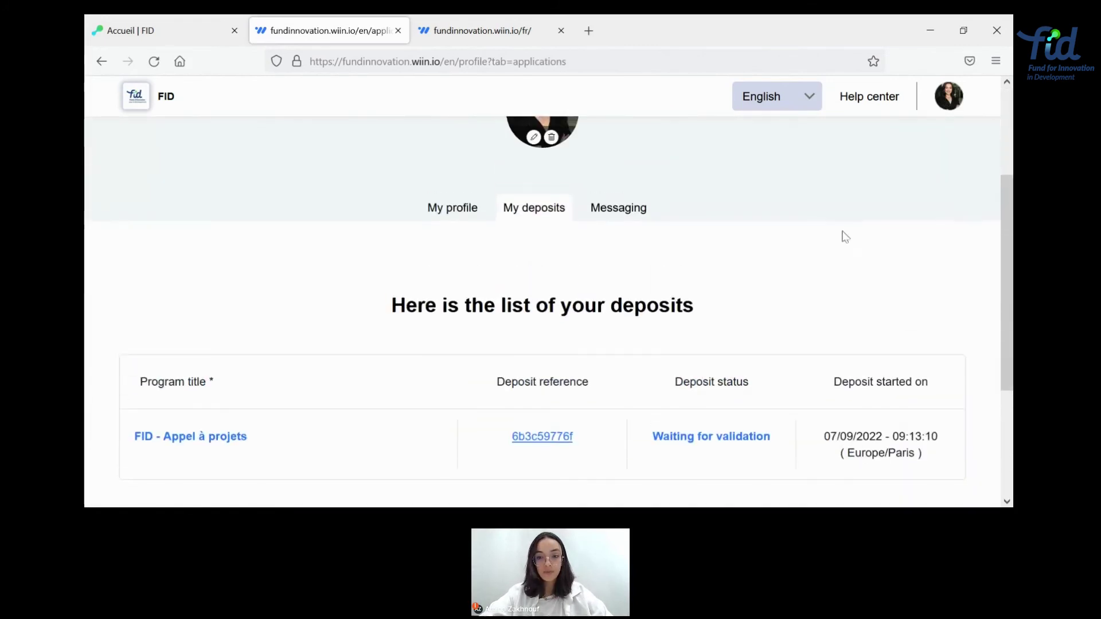
scroll(841, 236, down, 1)
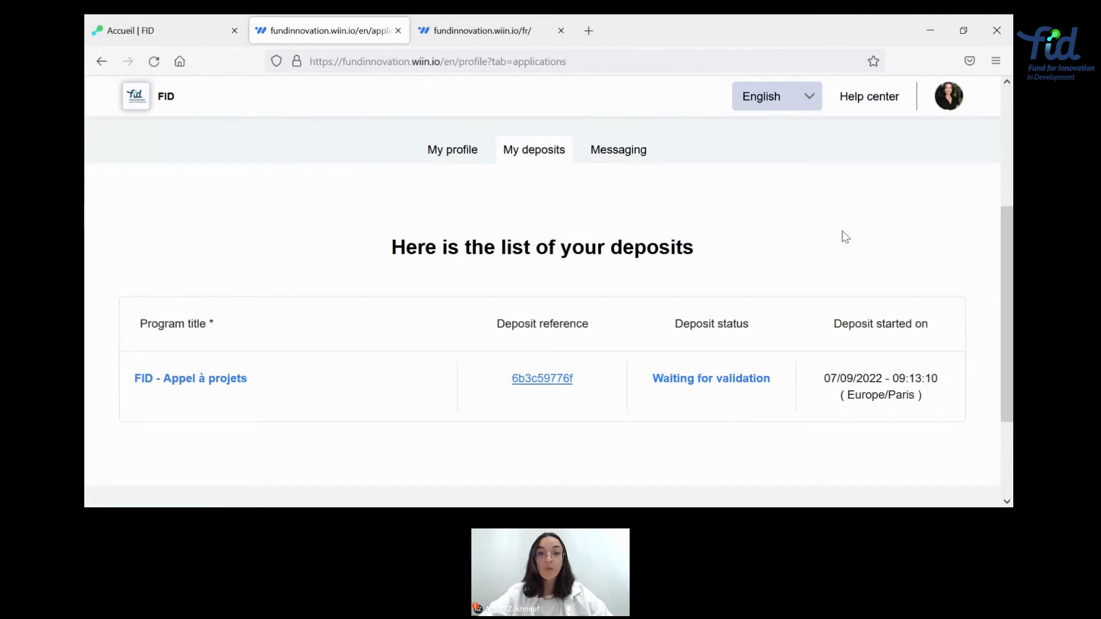